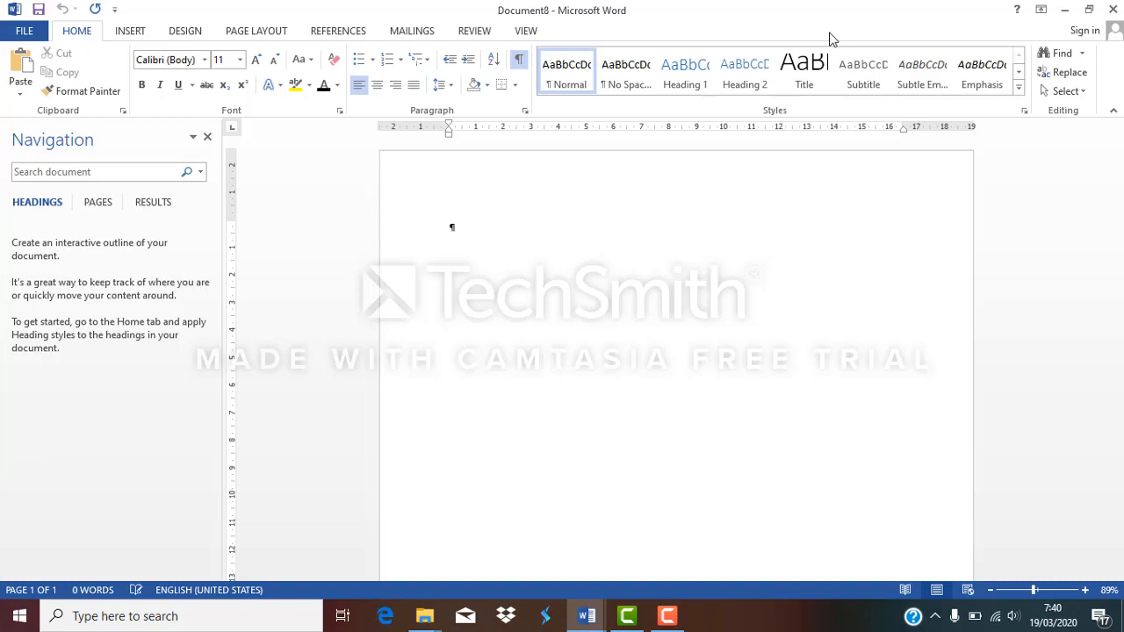
Open the document's advanced properties and enter the title "LANGKAH LANGKAH OUTLINE VIEW"
{"action": "left_click", "coordinate": [683, 80]}
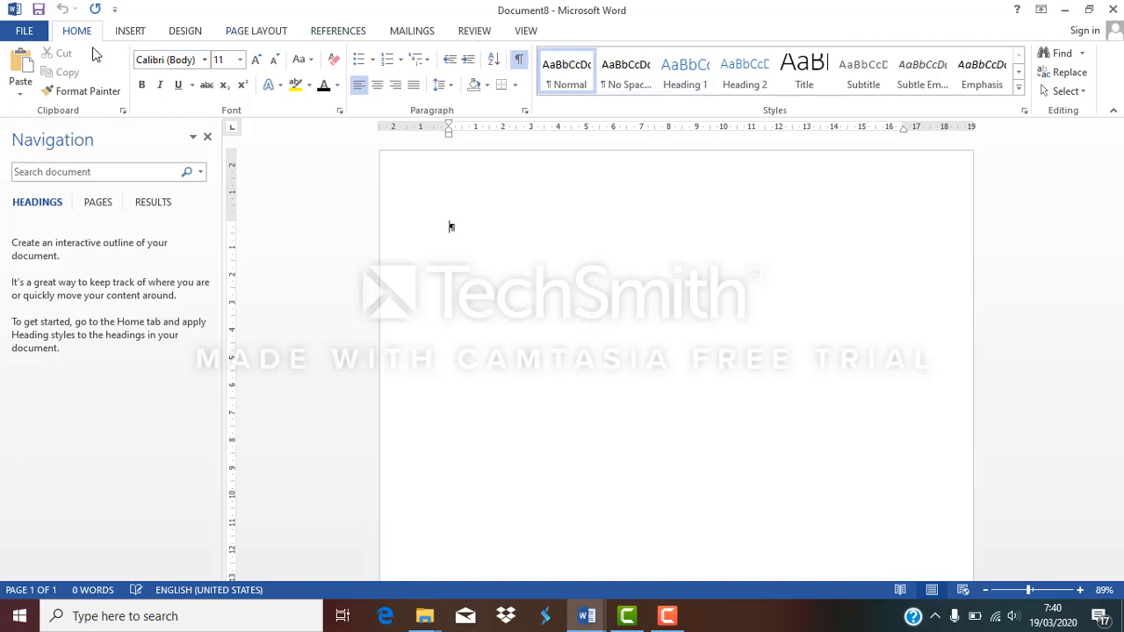
{"action": "left_click", "coordinate": [34, 33]}
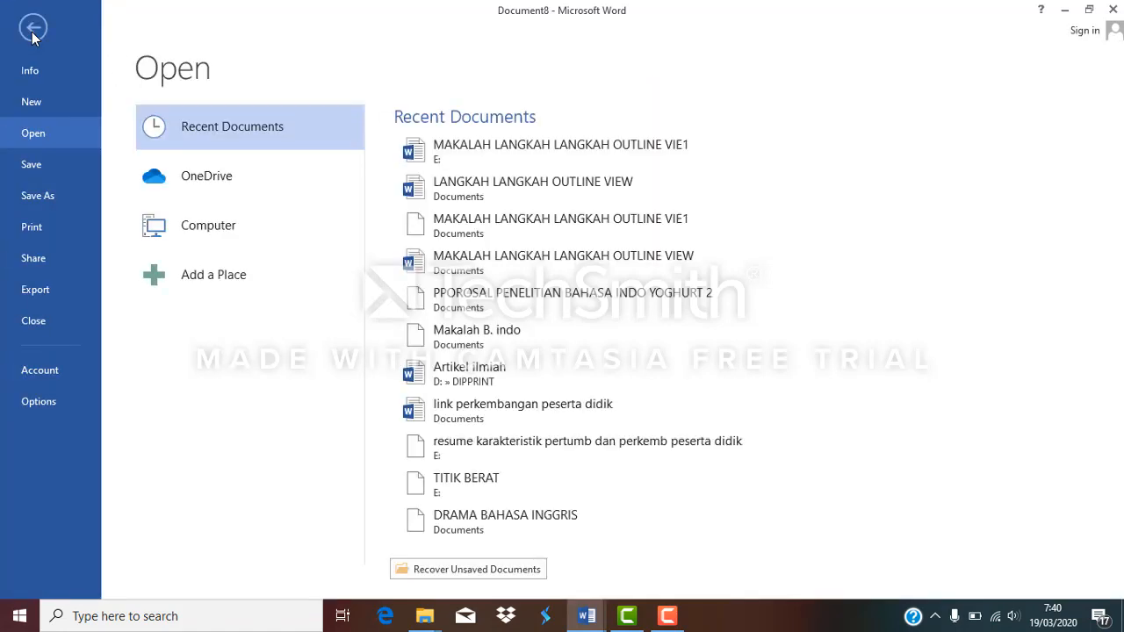
{"action": "left_click", "coordinate": [38, 70]}
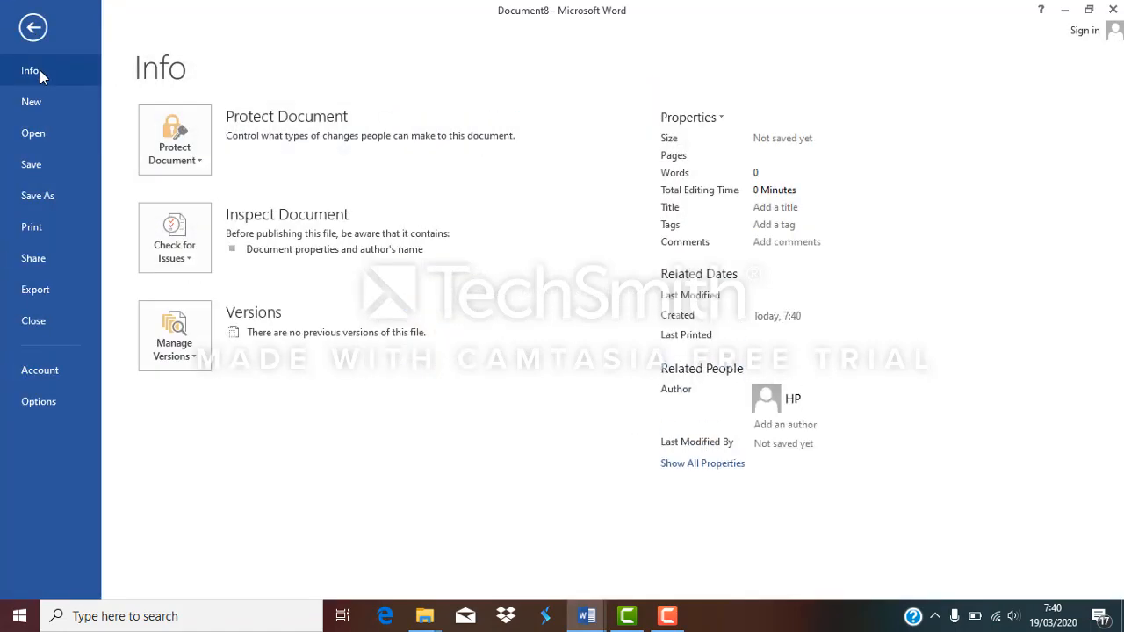
{"action": "left_click", "coordinate": [714, 119]}
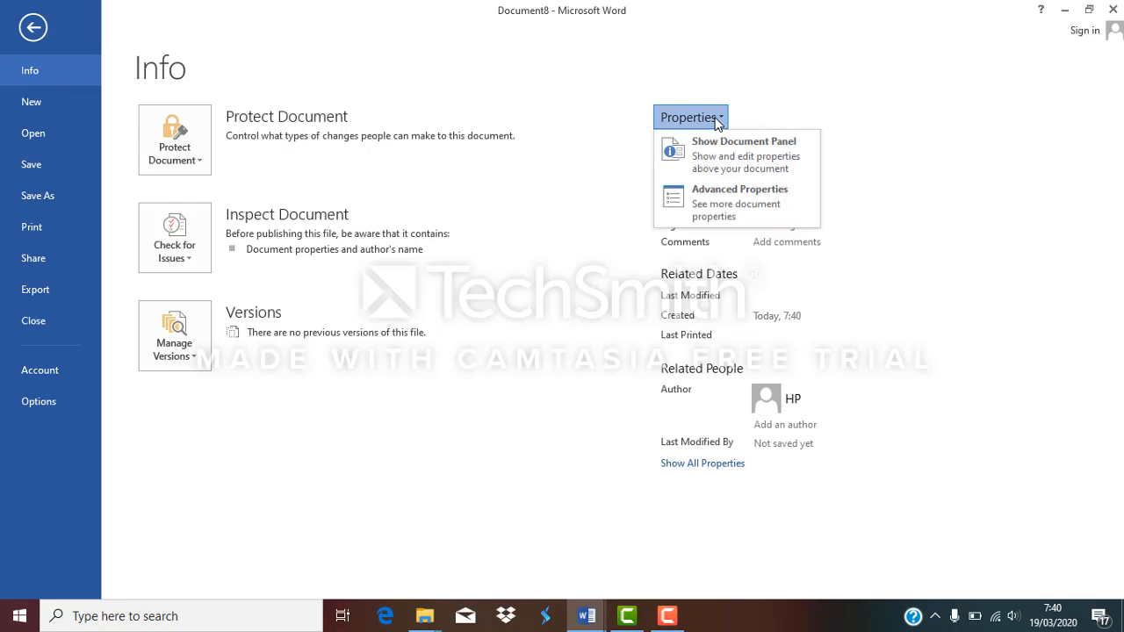
{"action": "left_click", "coordinate": [713, 201]}
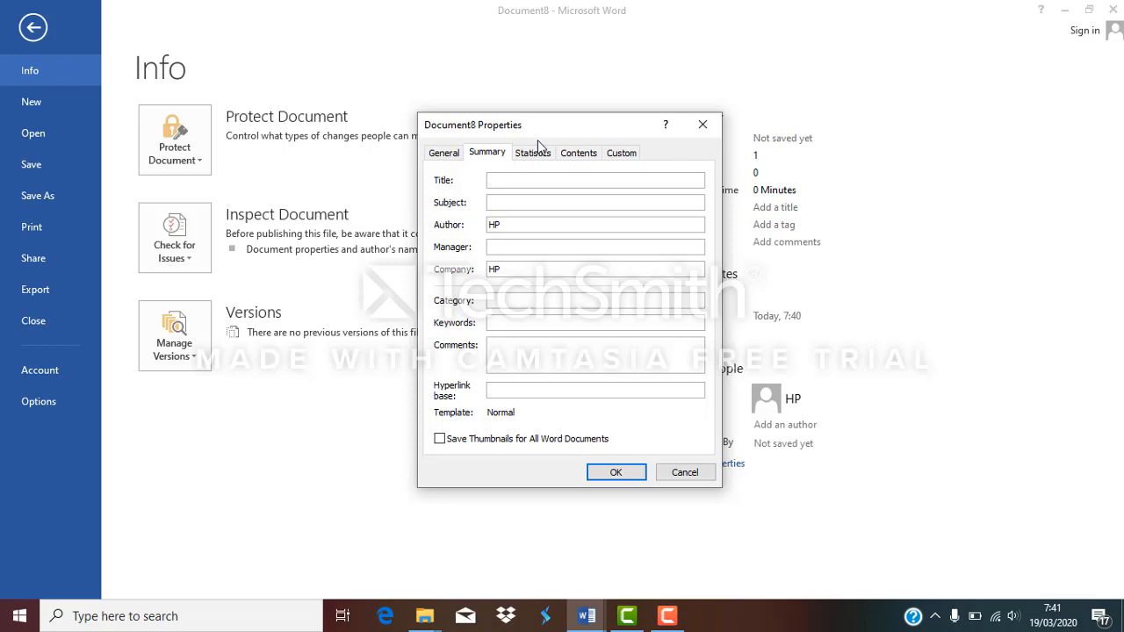
{"action": "type", "text": "LANGKAH LANGKAH OUTLINE VIE"}
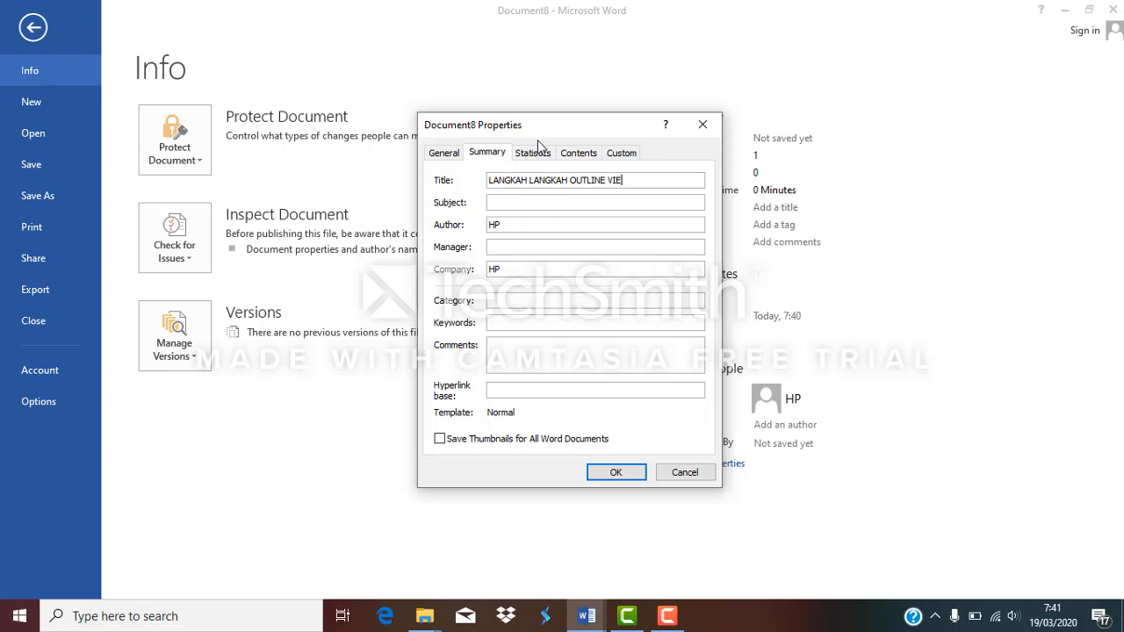
{"action": "type", "text": "W"}
Replace the author in the document properties with the author's full name
{"action": "left_click", "coordinate": [507, 226]}
{"action": "key", "text": "BackSpace"}
{"action": "key", "text": "BackSpace"}
{"action": "type", "text": "AULIA R"}
{"action": "type", "text": "AHMA"}
Enter "PENDIDIKAN MATEMATIKA/2B" as the manager and "UNIPMA" as the company in the document properties
{"action": "type", "text": "PE"}
{"action": "type", "text": "NDIDIK"}
{"action": "type", "text": "AN MAT"}
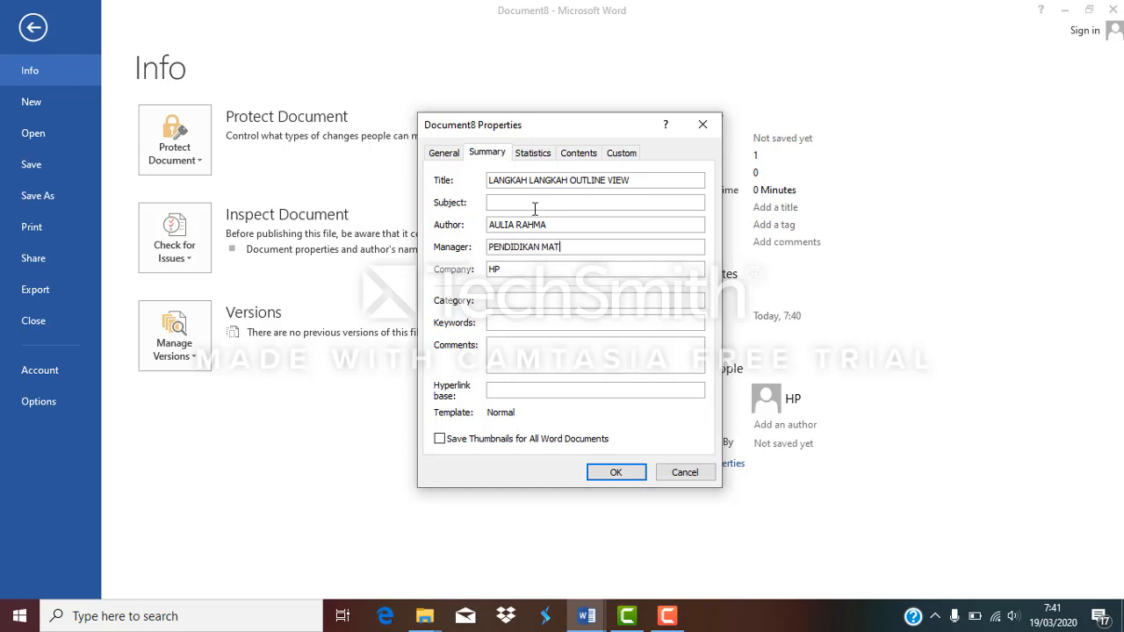
{"action": "type", "text": "EMATIKA/2B"}
{"action": "key", "text": "BackSpace"}
{"action": "key", "text": "BackSpace"}
{"action": "type", "text": "UNIPMA"}
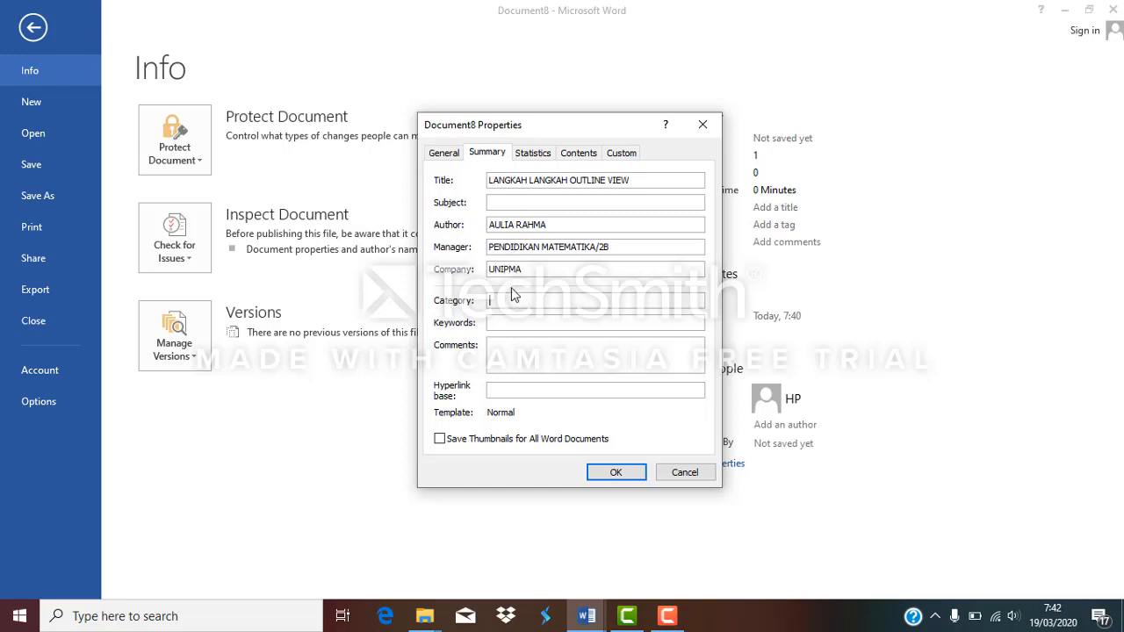
Enter the category "KOMPUTER DASAR" and the keywords "OUTLINE VIEW", and apply the document properties
{"action": "type", "text": "KOMPUTER DASAR"}
{"action": "left_click", "coordinate": [538, 324]}
{"action": "type", "text": "U"}
{"action": "key", "text": "BackSpace"}
{"action": "type", "text": "OUT"}
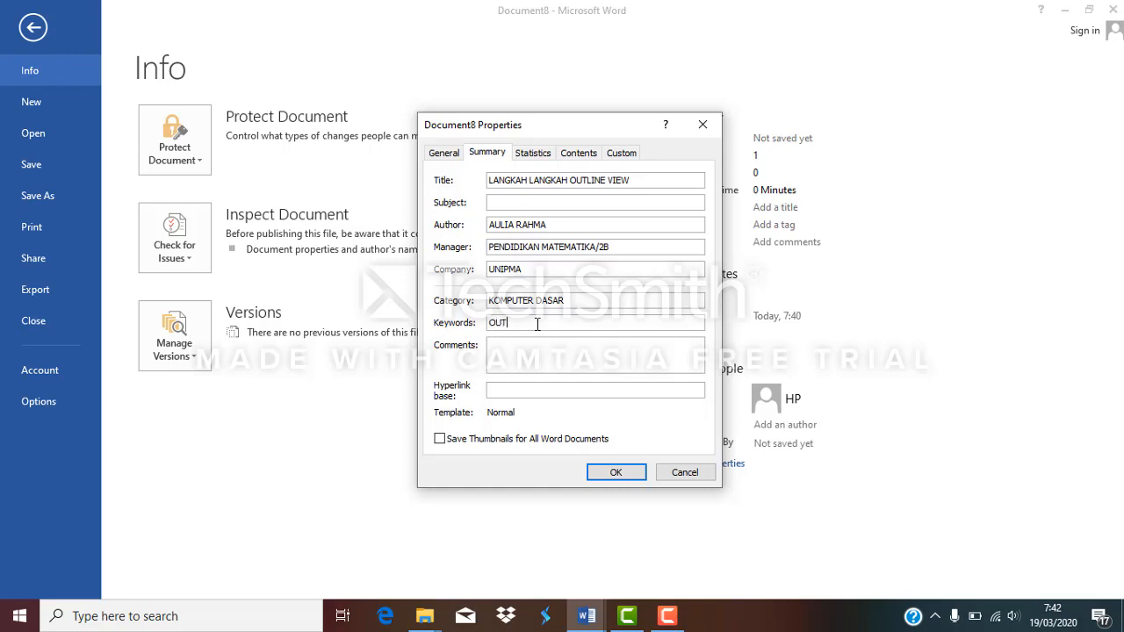
{"action": "type", "text": "LINE VIEW"}
{"action": "left_click", "coordinate": [617, 473]}
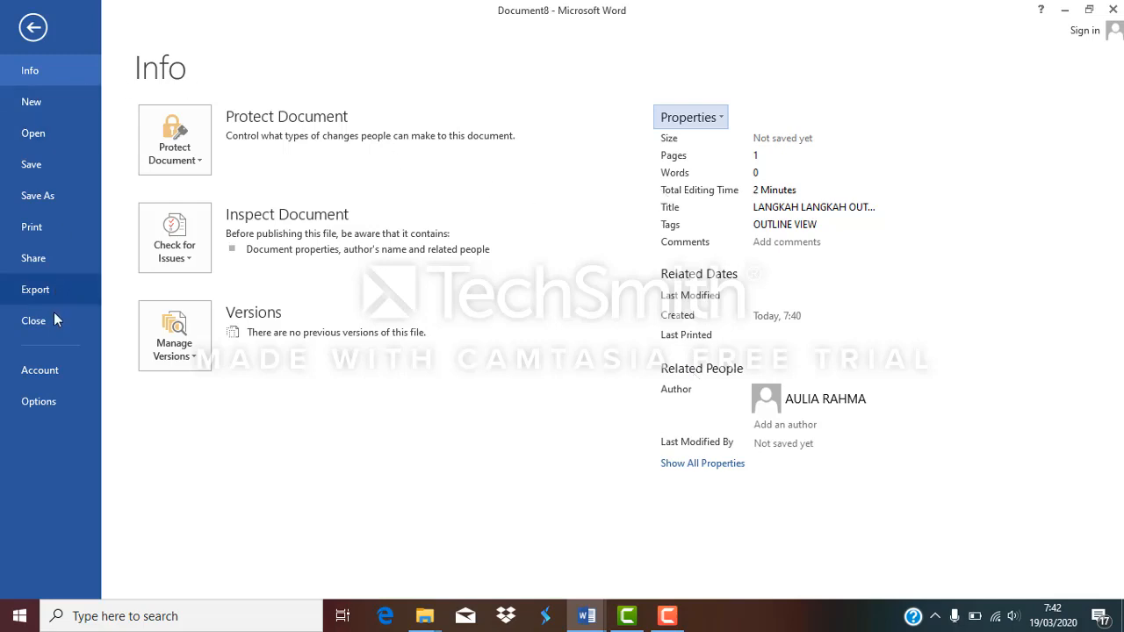
Review the document saving options, including the AutoRecover interval and AutoRecover file location
{"action": "left_click", "coordinate": [39, 401]}
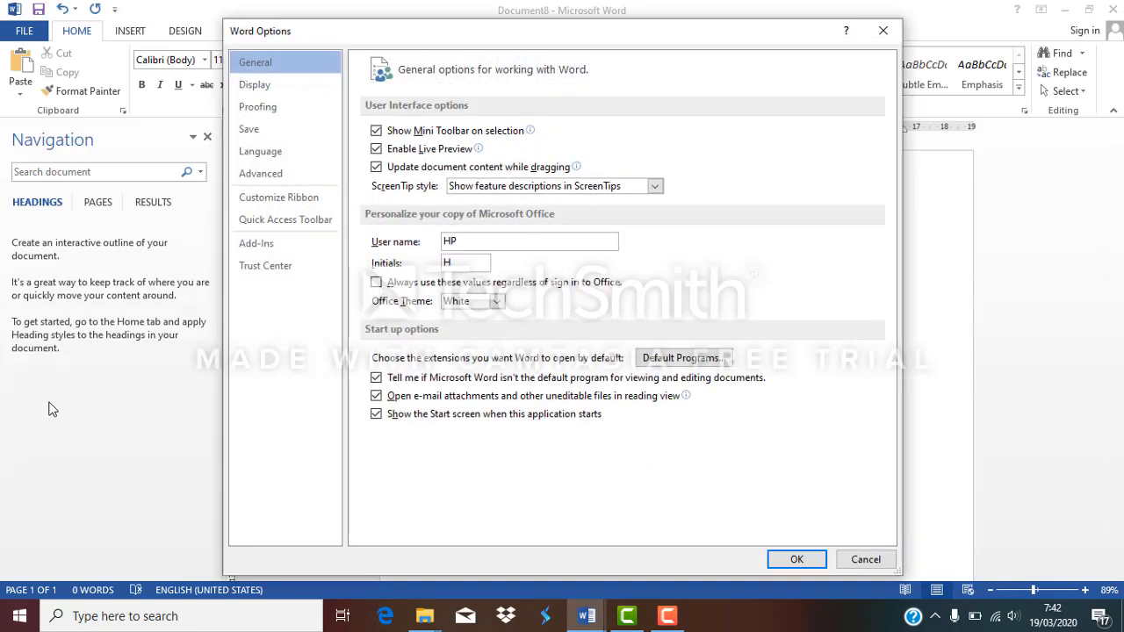
{"action": "left_click", "coordinate": [261, 137]}
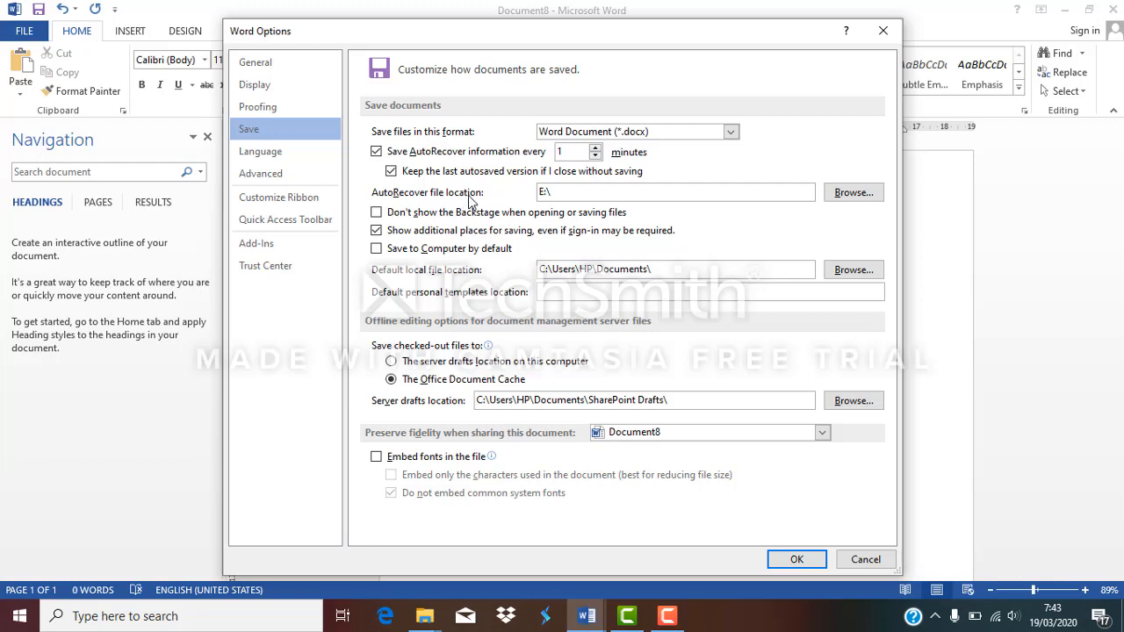
{"action": "left_click", "coordinate": [582, 193]}
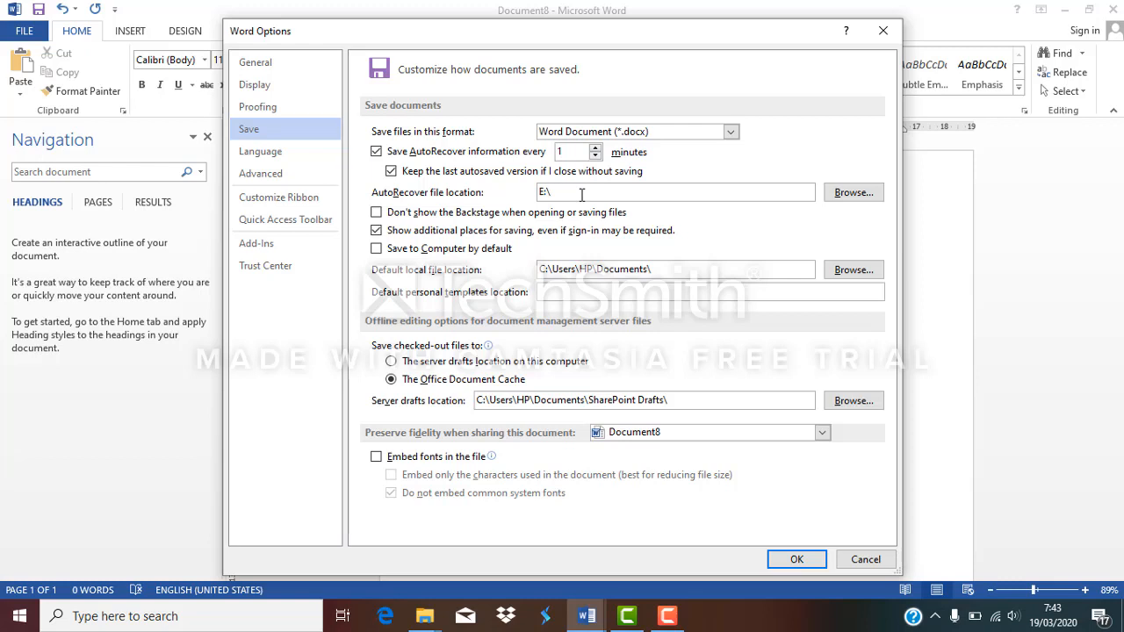
{"action": "left_click", "coordinate": [799, 561]}
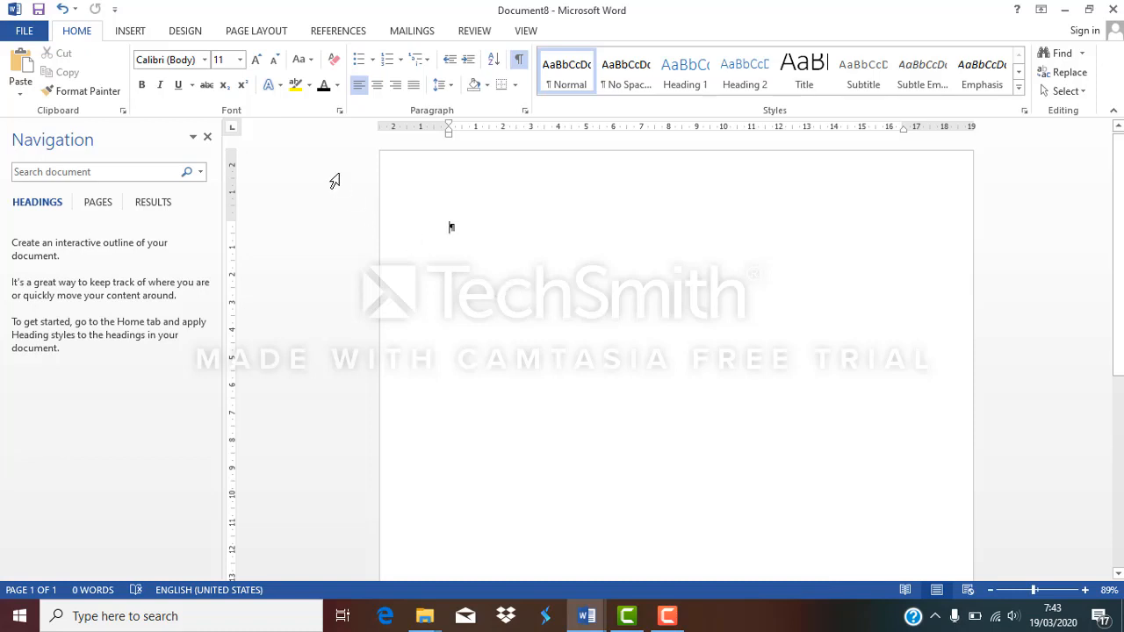
Set the font to Times New Roman at size 12 for the empty document
{"action": "left_click", "coordinate": [204, 61]}
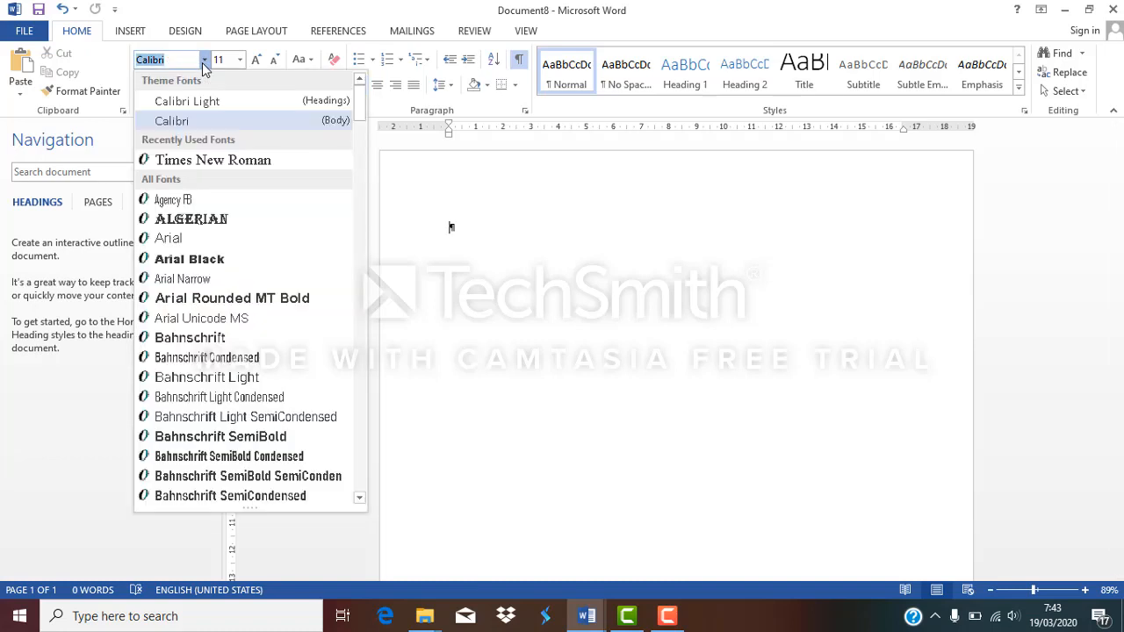
{"action": "left_click", "coordinate": [212, 162]}
{"action": "left_click", "coordinate": [241, 60]}
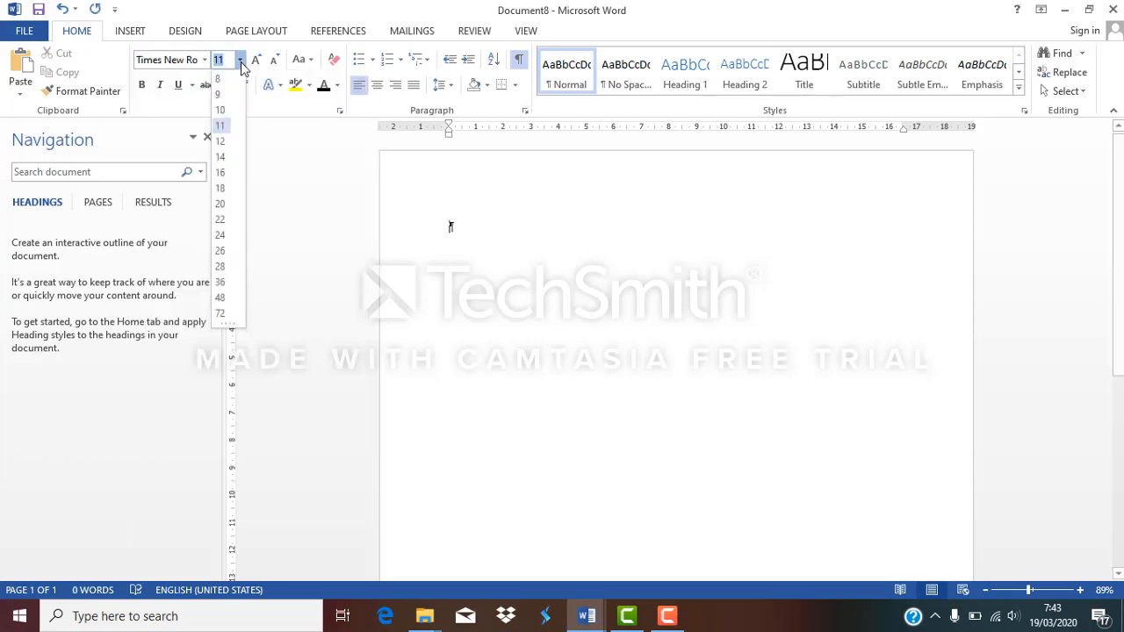
{"action": "left_click", "coordinate": [221, 142]}
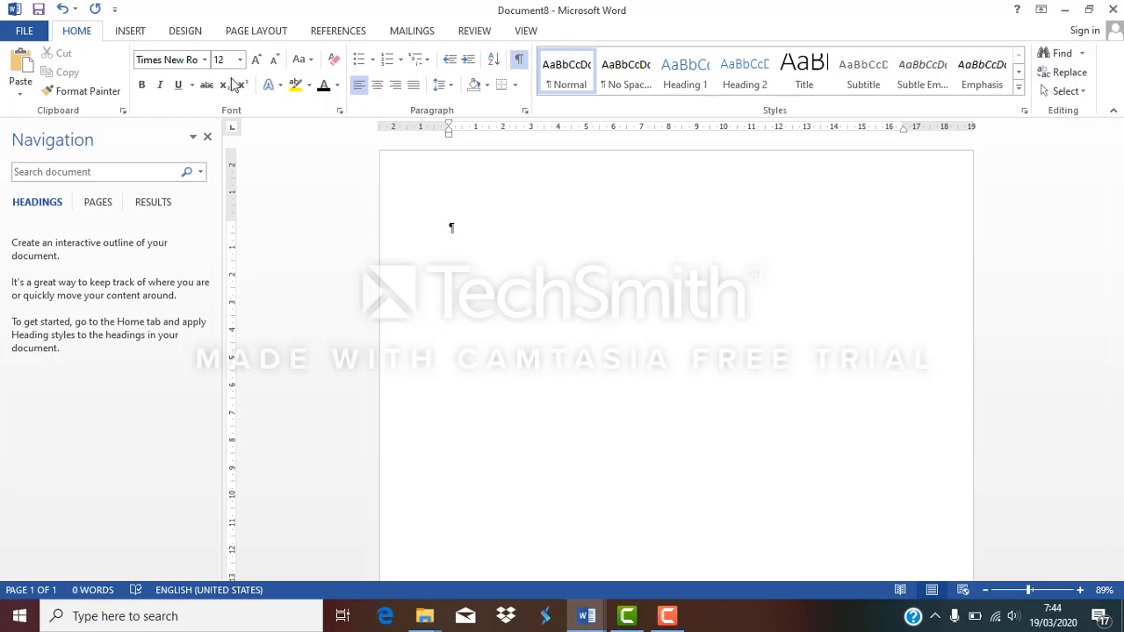
Open the page setup and set the top and left margins to 4 cm
{"action": "left_click", "coordinate": [250, 32]}
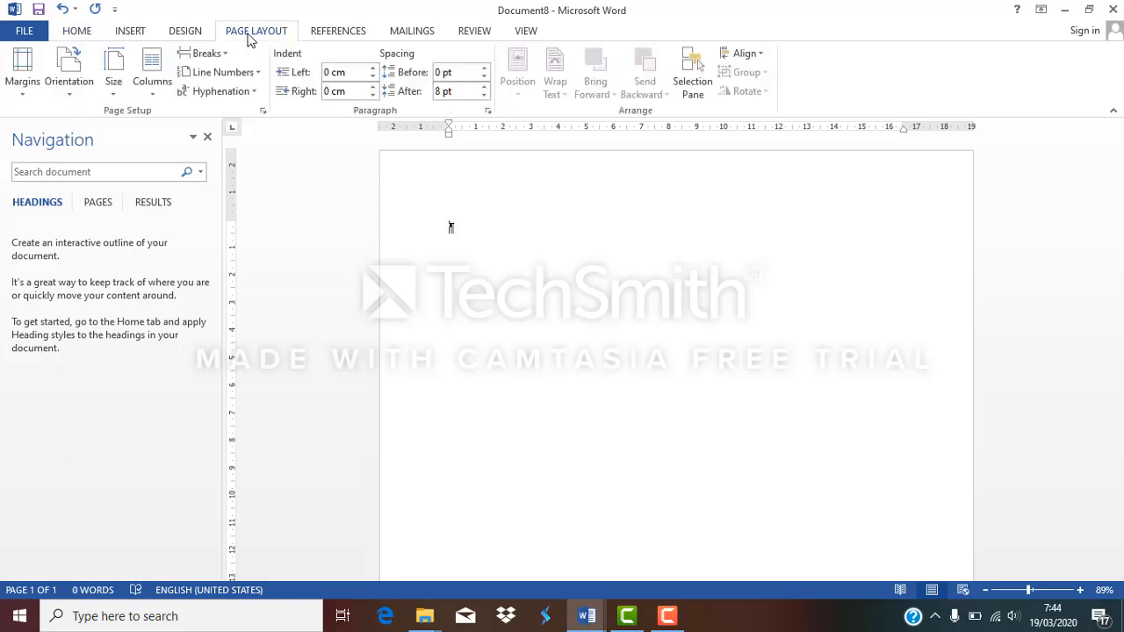
{"action": "left_click", "coordinate": [262, 111]}
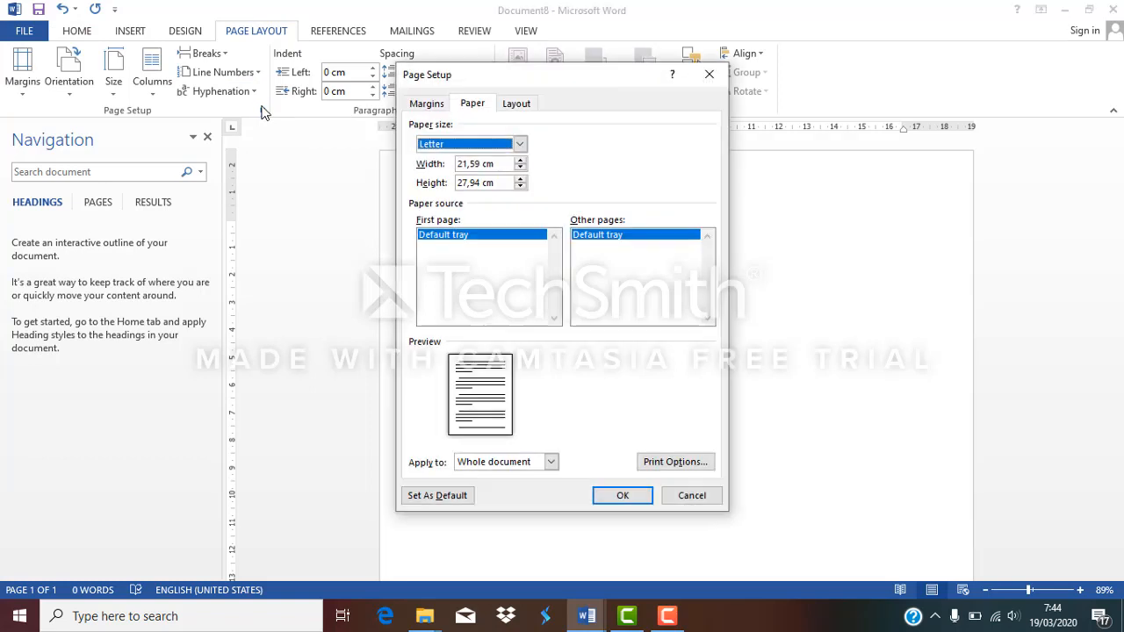
{"action": "left_click", "coordinate": [425, 104]}
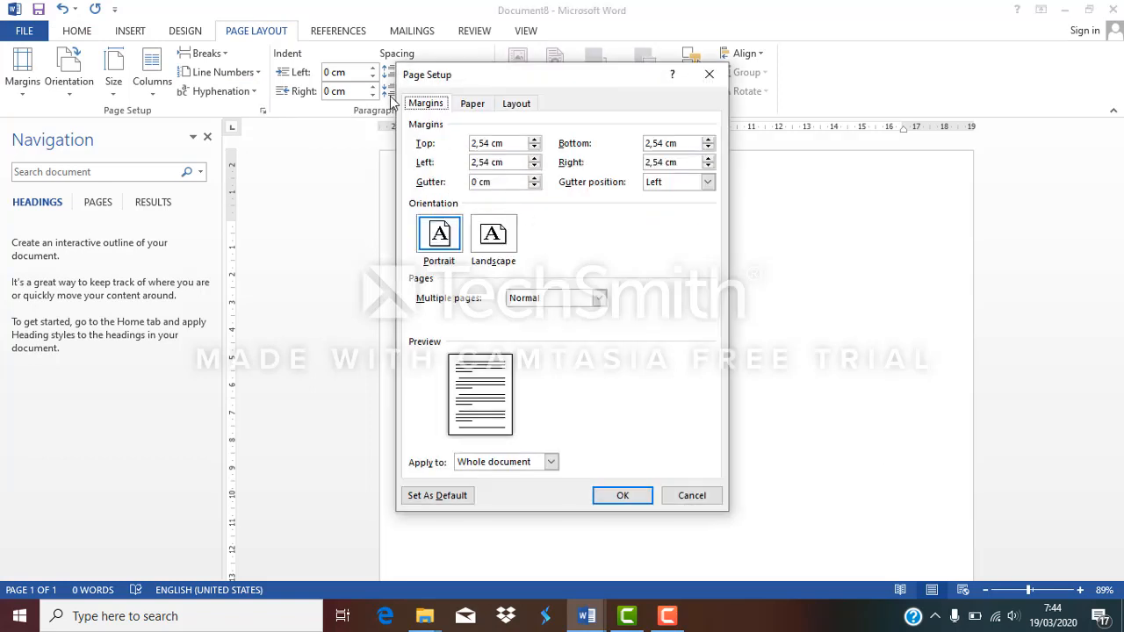
{"action": "left_click", "coordinate": [490, 143]}
{"action": "left_click_drag", "start_coordinate": [488, 143], "coordinate": [461, 144]}
{"action": "type", "text": "4"}
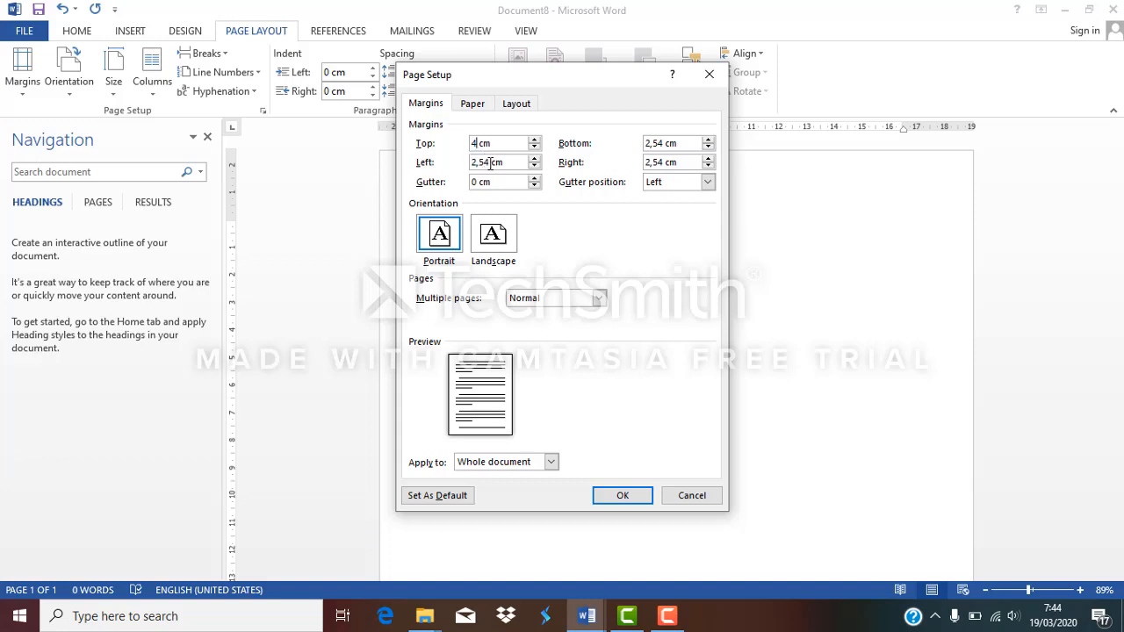
{"action": "left_click", "coordinate": [489, 164]}
{"action": "left_click_drag", "start_coordinate": [490, 163], "coordinate": [459, 162]}
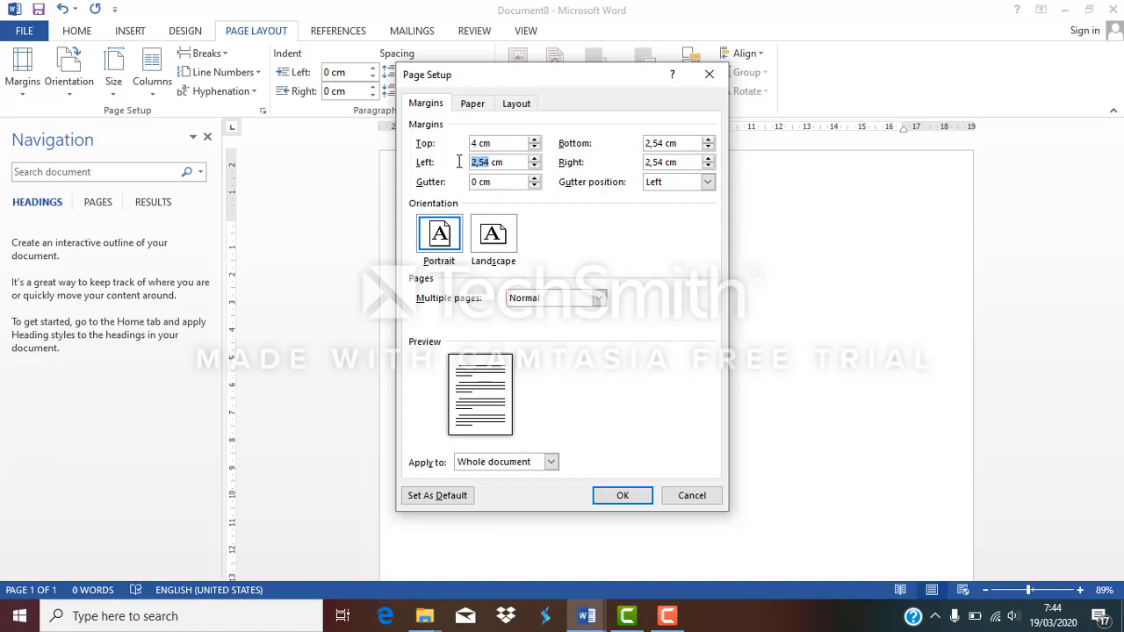
{"action": "type", "text": "4"}
Set the bottom and right page margins to 3 cm
{"action": "left_click_drag", "start_coordinate": [664, 144], "coordinate": [632, 151]}
{"action": "type", "text": "3"}
{"action": "left_click_drag", "start_coordinate": [664, 166], "coordinate": [633, 177]}
{"action": "type", "text": "3"}
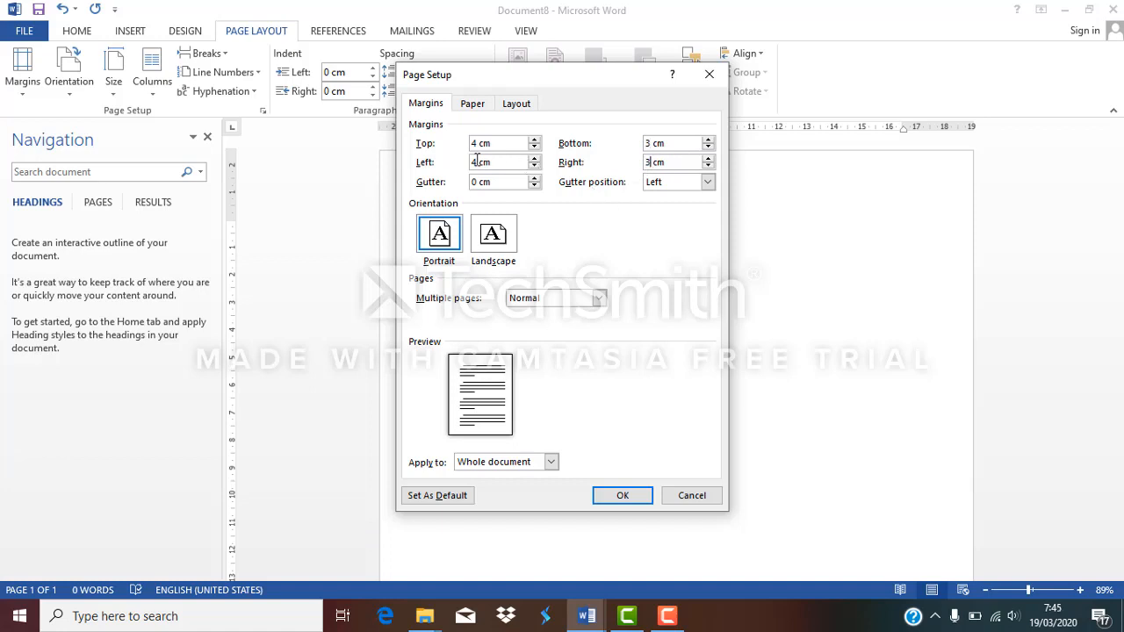
Set the paper size to A4 and apply the page setup to the whole document
{"action": "left_click", "coordinate": [473, 105]}
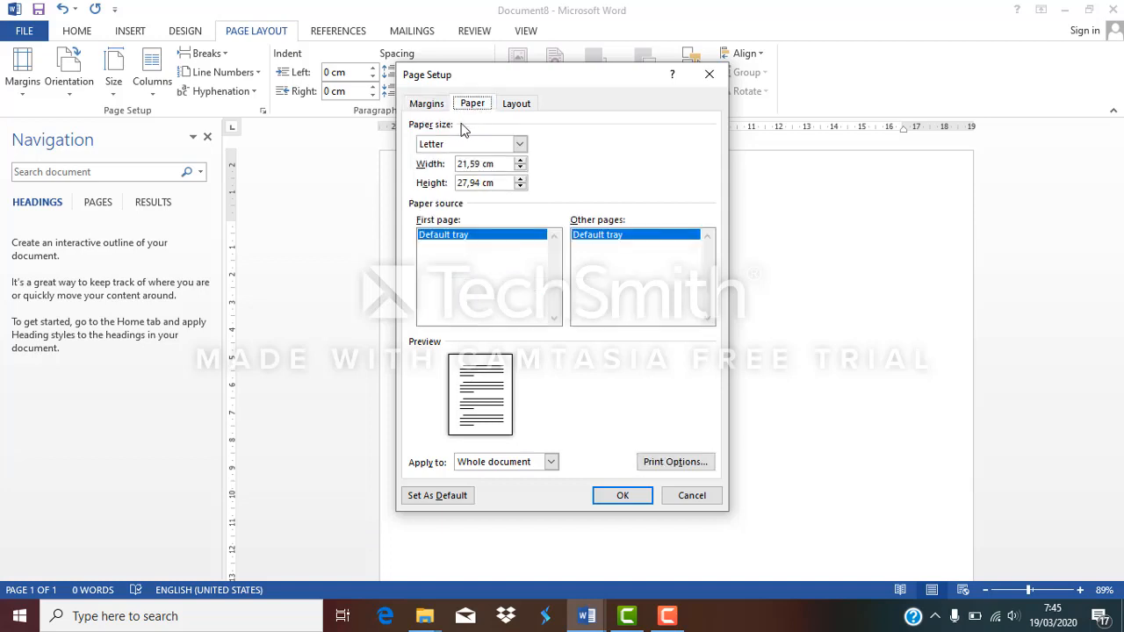
{"action": "left_click", "coordinate": [520, 144]}
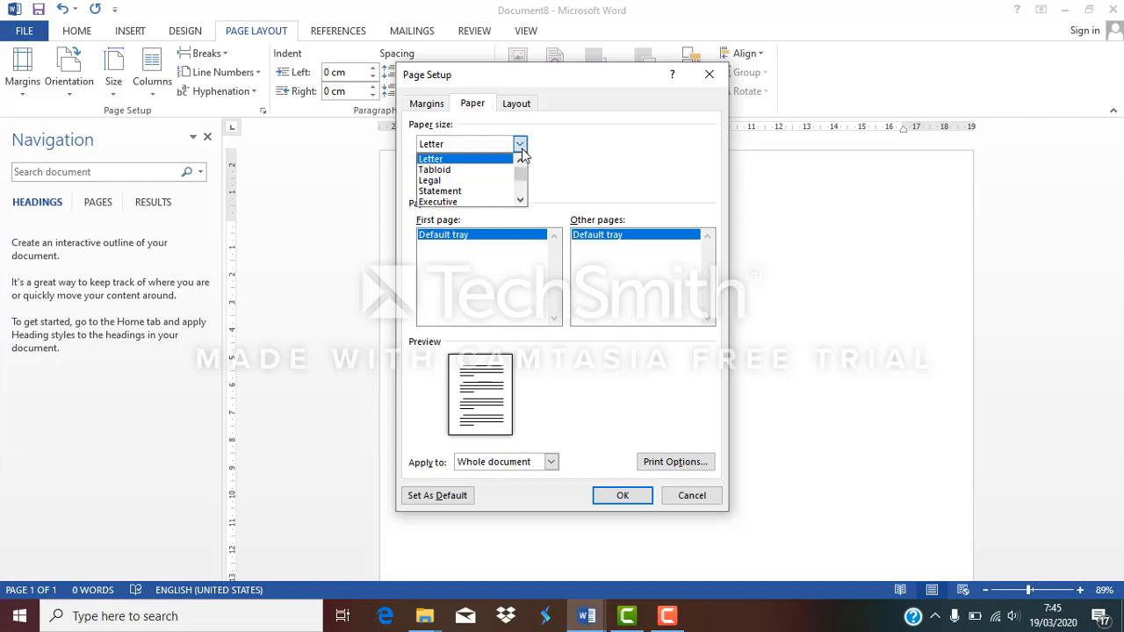
{"action": "scroll", "coordinate": [515, 167], "scroll_direction": "down", "scroll_amount": 2}
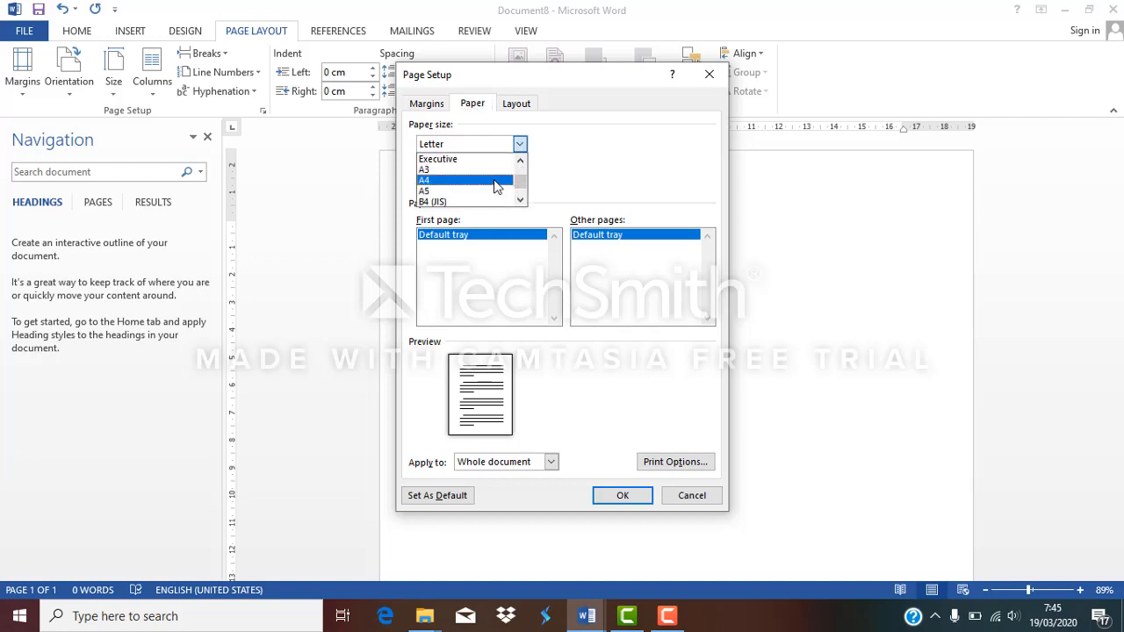
{"action": "left_click", "coordinate": [496, 180]}
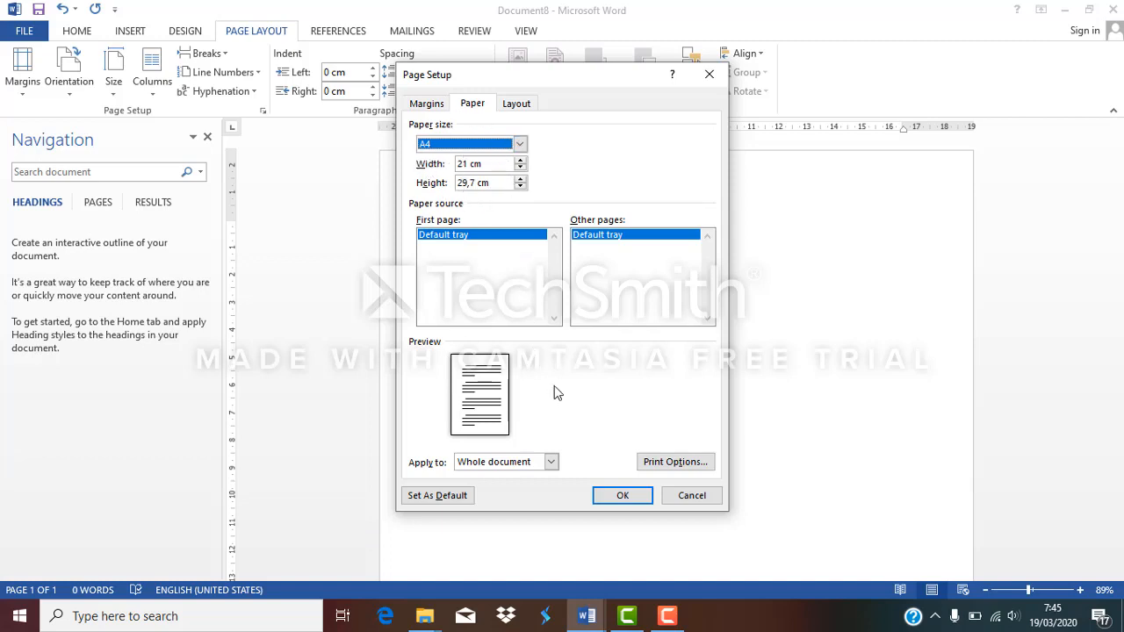
{"action": "left_click", "coordinate": [612, 497]}
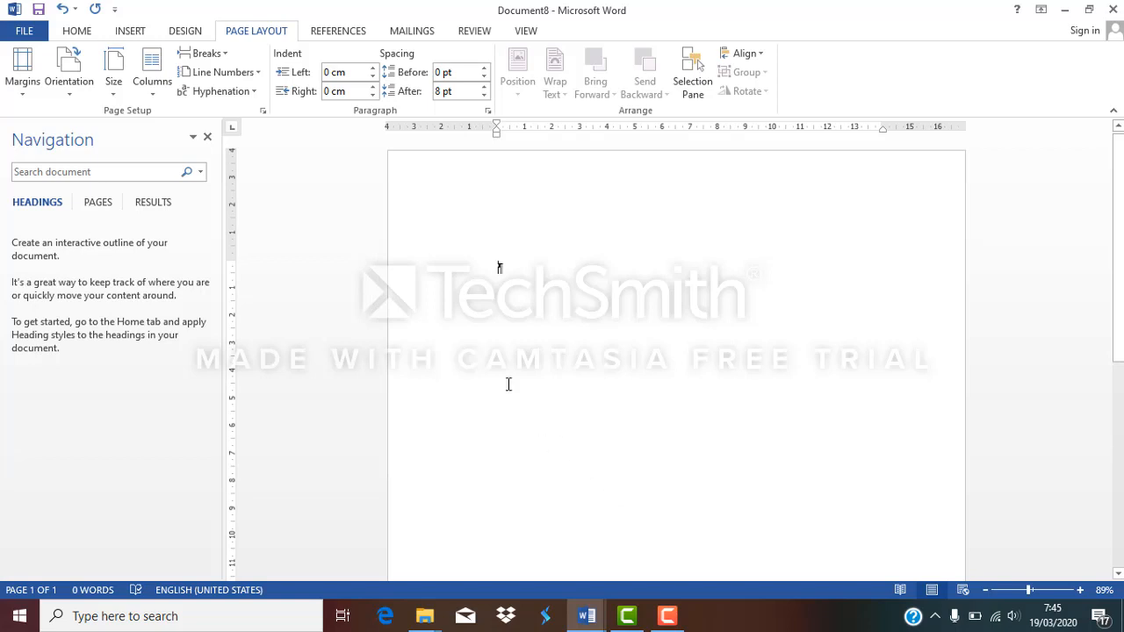
Switch the document to Outline view
{"action": "left_click", "coordinate": [87, 34]}
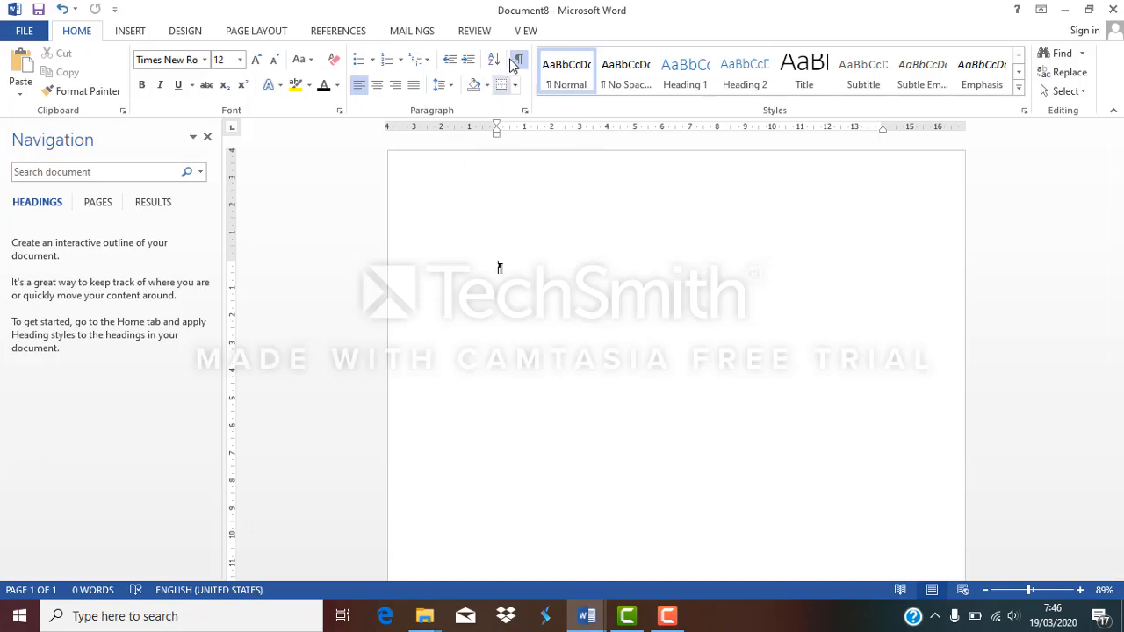
{"action": "left_click", "coordinate": [526, 31]}
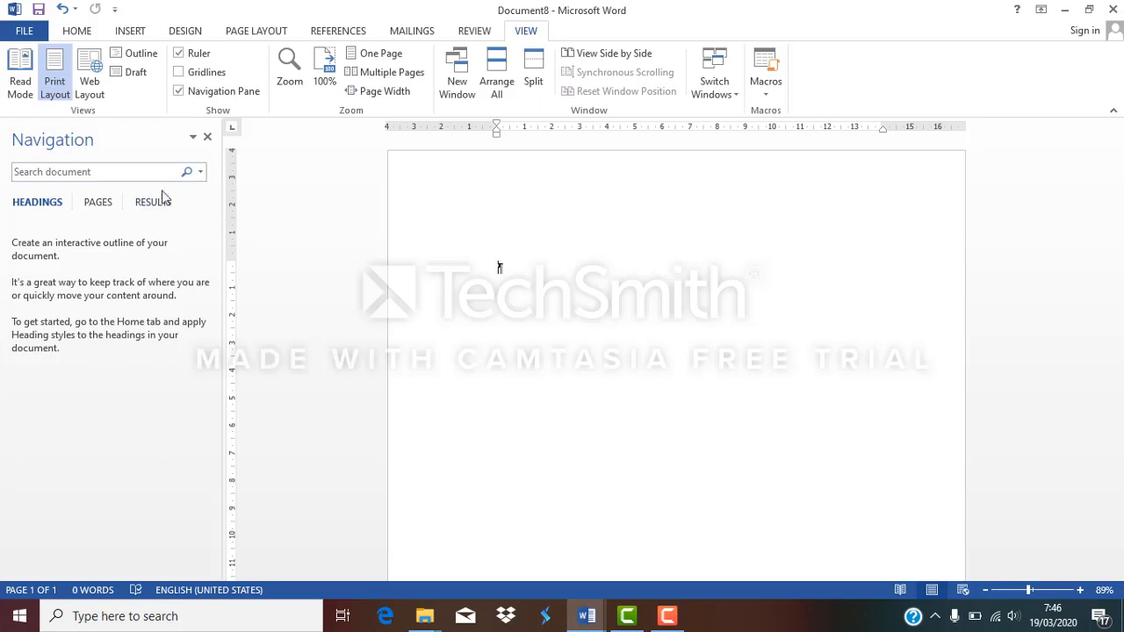
{"action": "left_click", "coordinate": [129, 58]}
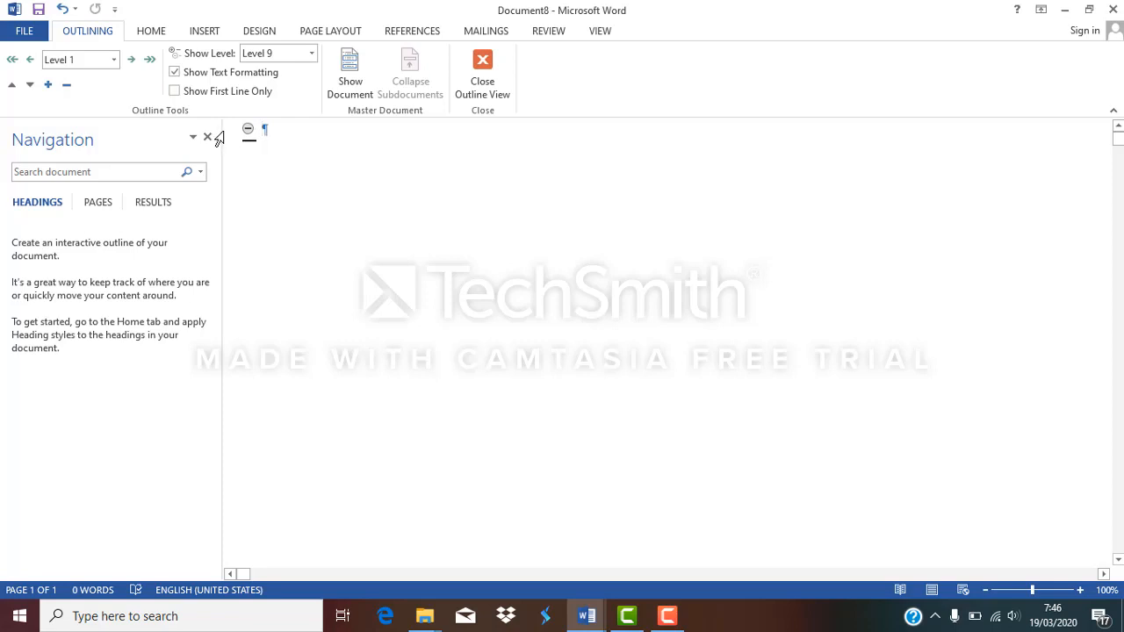
Add the level 1 headings "COVER" and "KATA PENGANTAR" to the outline, followed by a new empty heading line
{"action": "type", "text": "COVER"}
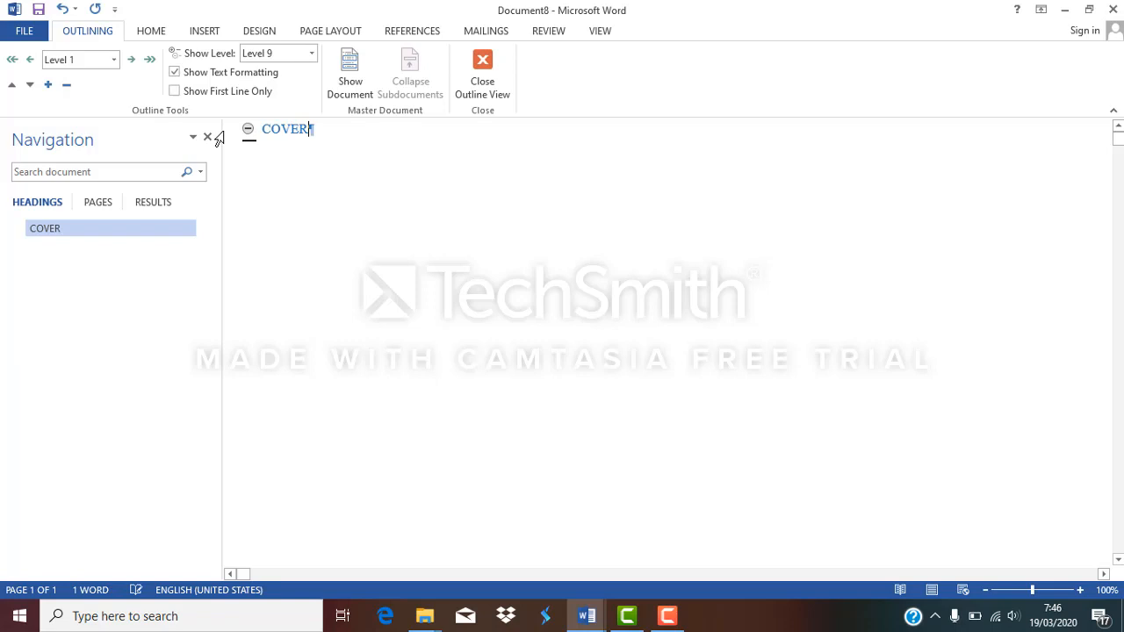
{"action": "key", "text": "Return"}
{"action": "type", "text": "KATA PEB"}
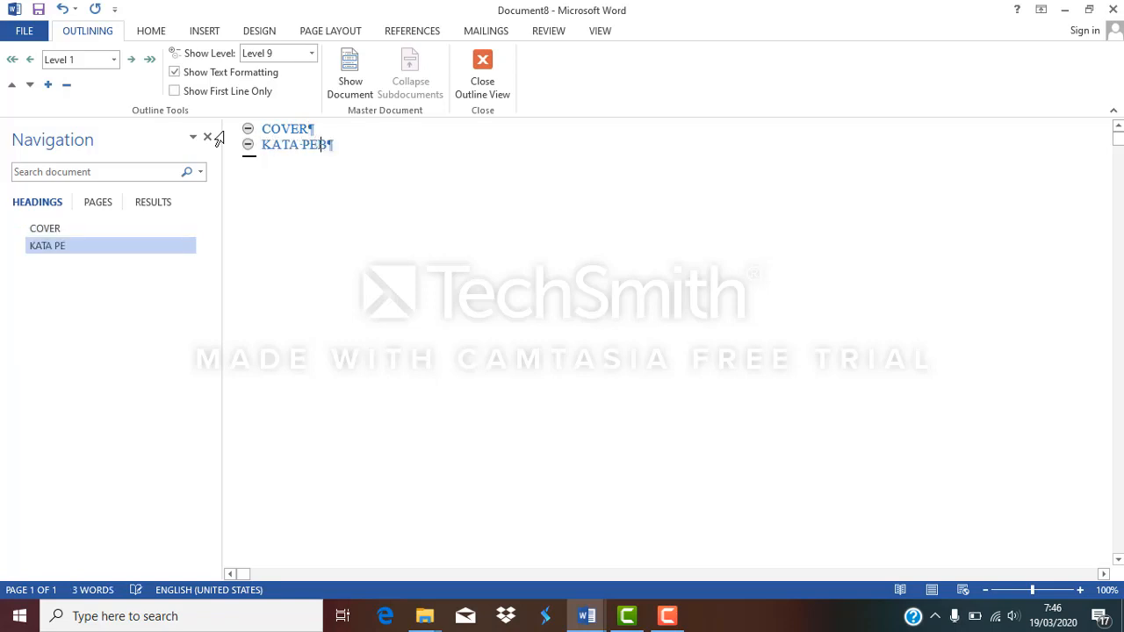
{"action": "key", "text": "BackSpace"}
{"action": "type", "text": "NGANTAR"}
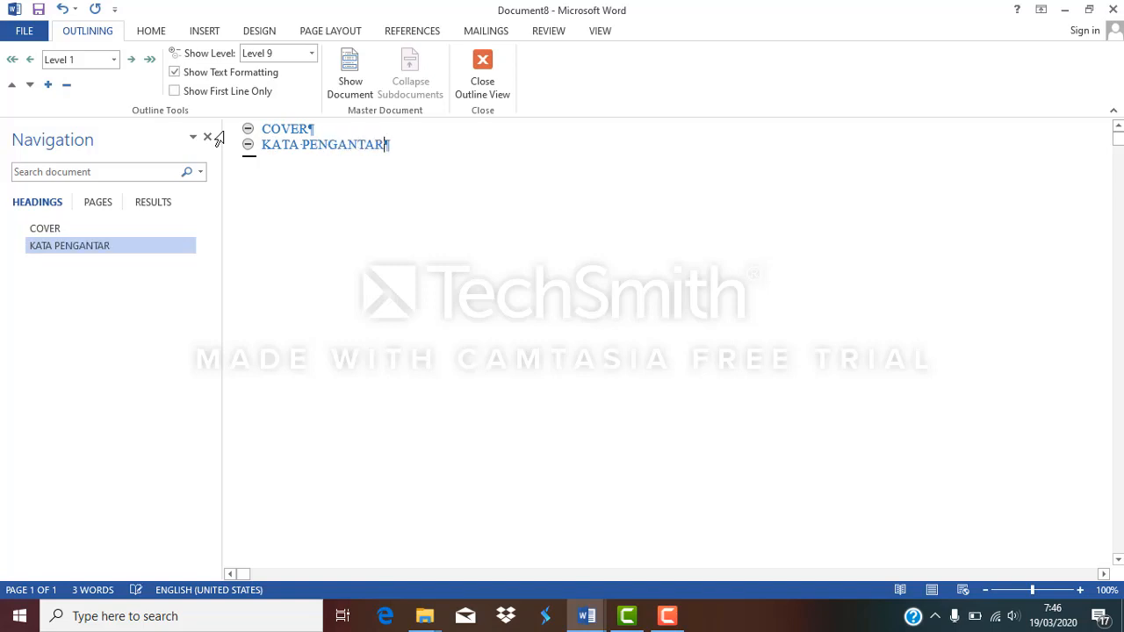
{"action": "key", "text": "Return"}
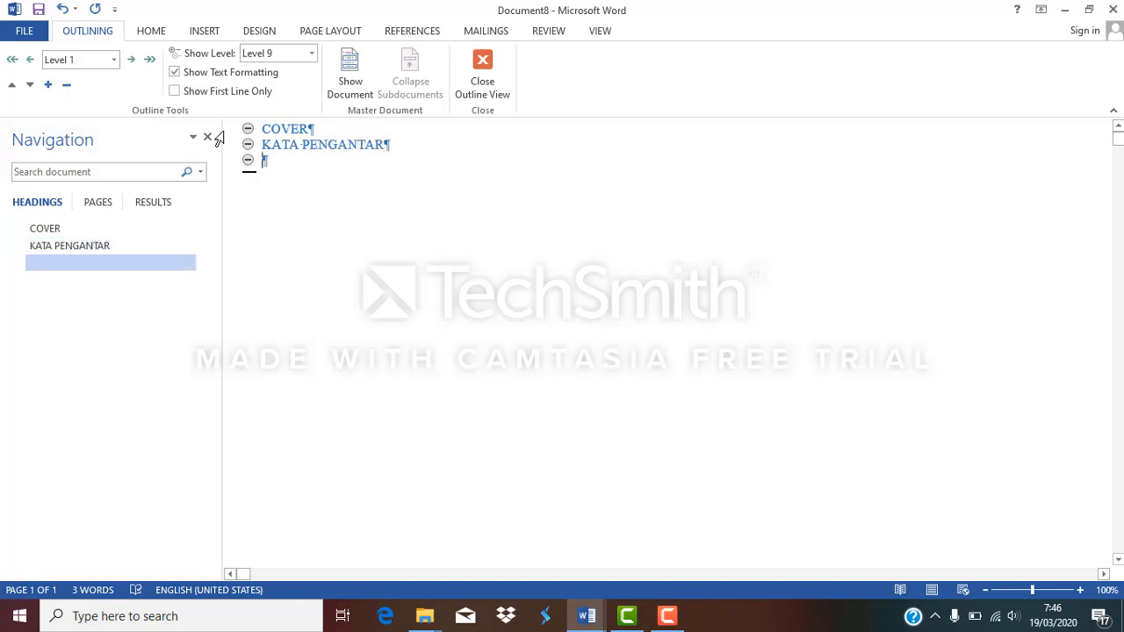
Add the level 1 headings "DAFTAR ISI" and "BAB I PENDAHULUAN" below "KATA PENGANTAR" in the outline
{"action": "type", "text": "DAFTAR "}
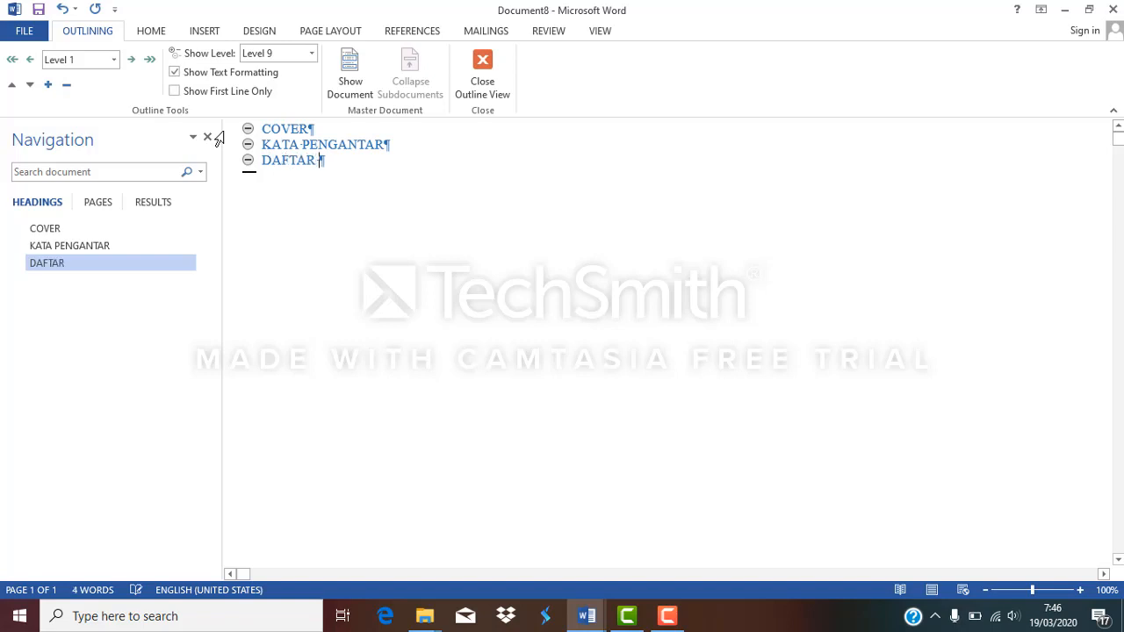
{"action": "type", "text": "ISI"}
{"action": "key", "text": "Return"}
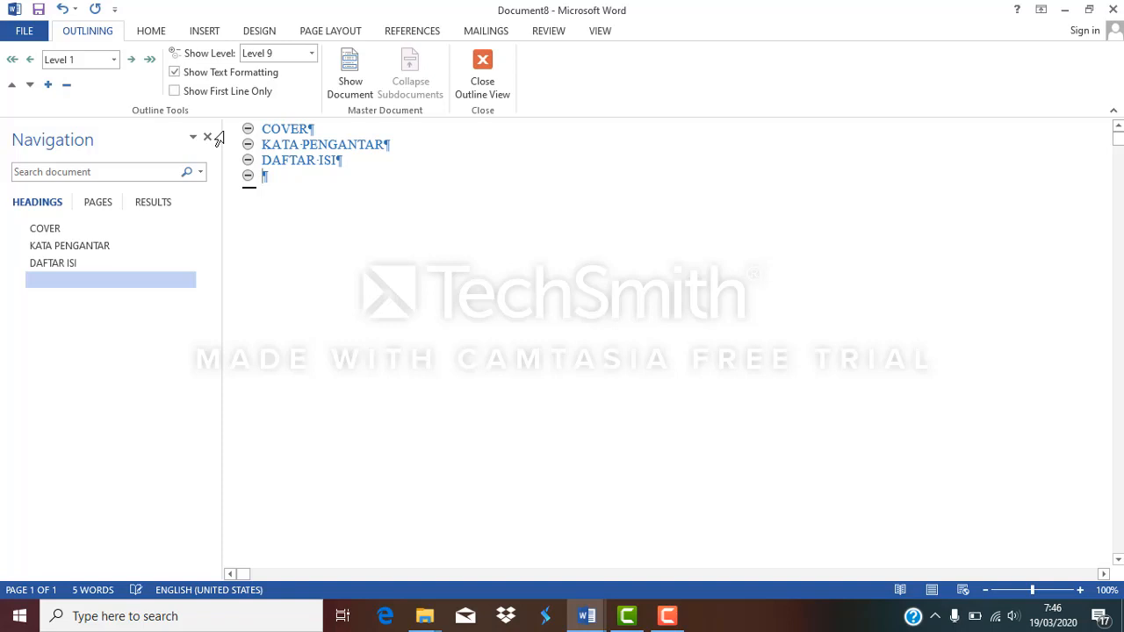
{"action": "type", "text": "BAB I PEND"}
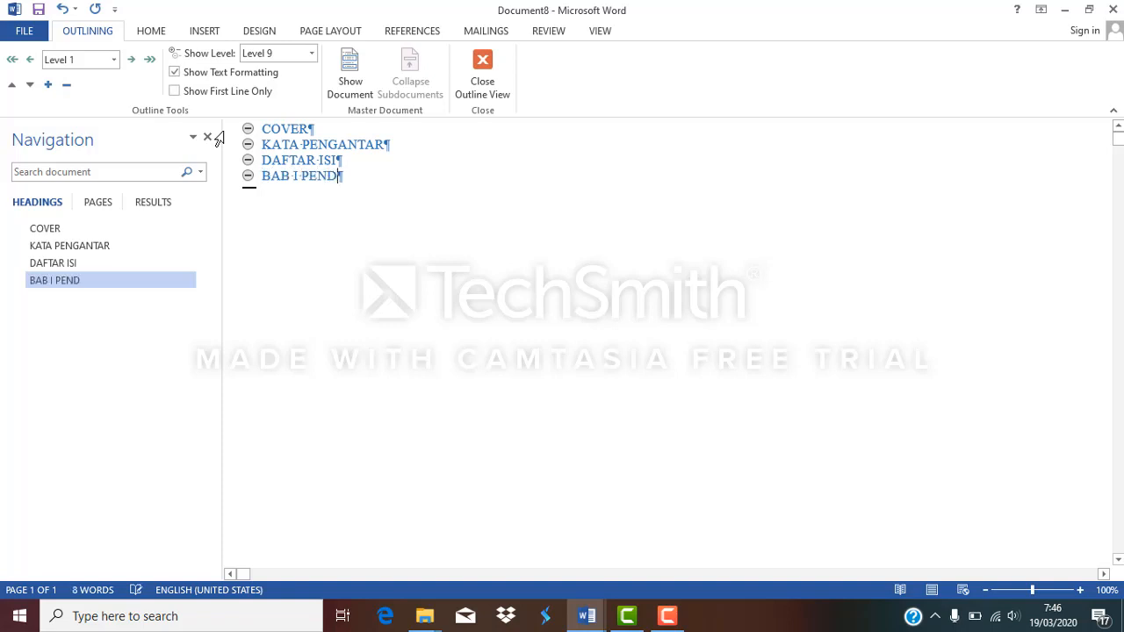
{"action": "type", "text": "AHULUAN"}
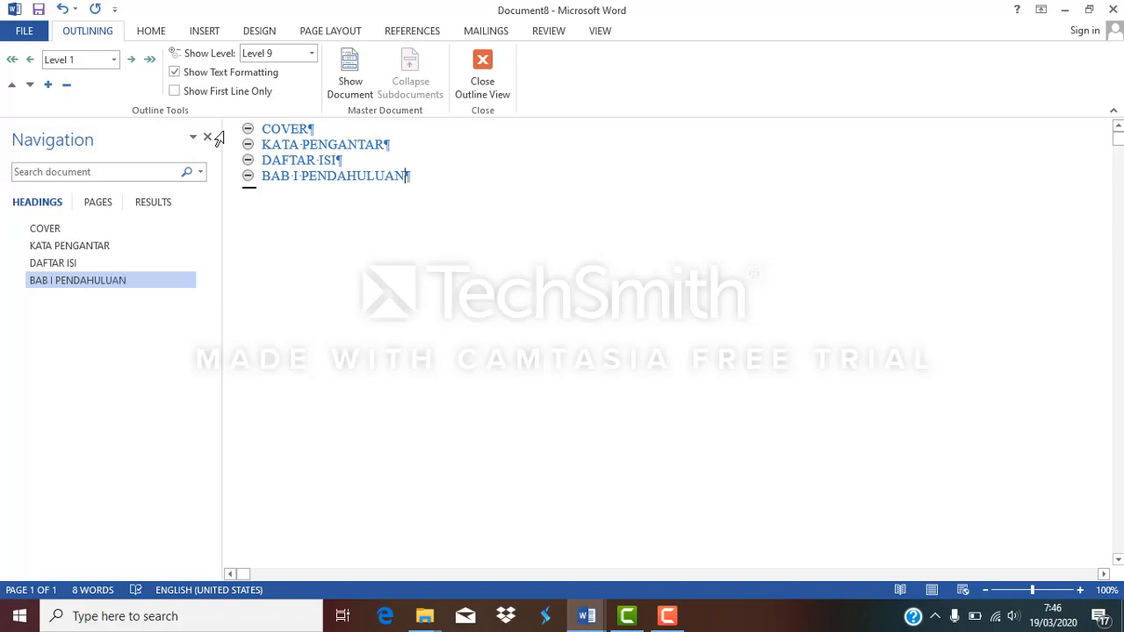
{"action": "key", "text": "Return"}
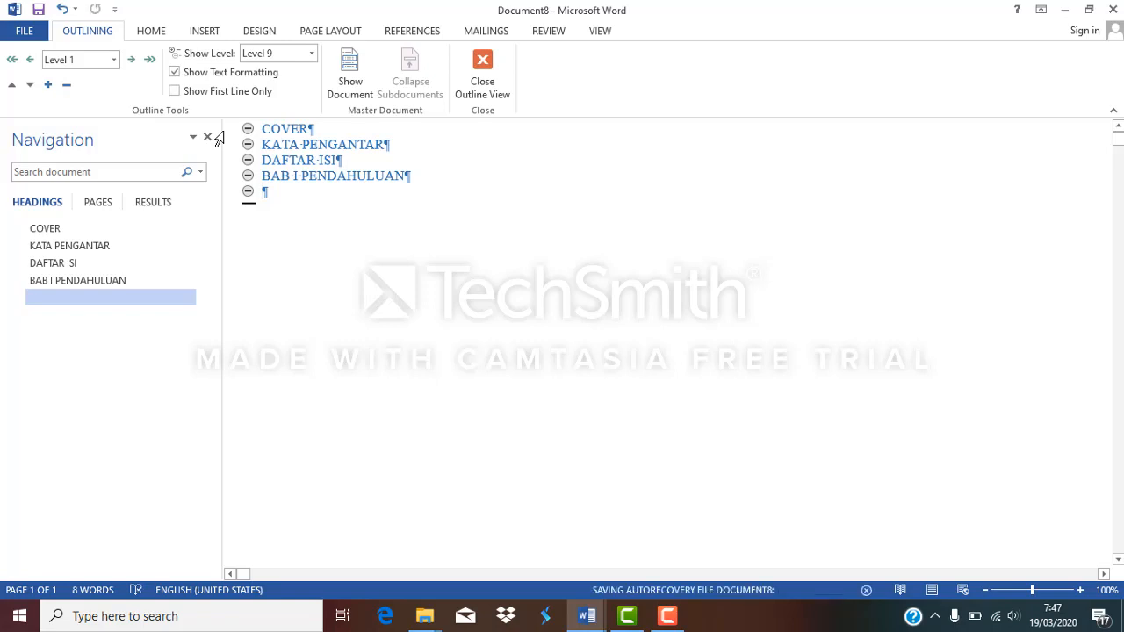
Add the level 1 heading "BAB II PEMBAHASAN" below "BAB I PENDAHULUAN"
{"action": "type", "text": "B"}
{"action": "key", "text": "BackSpace"}
{"action": "type", "text": "BA"}
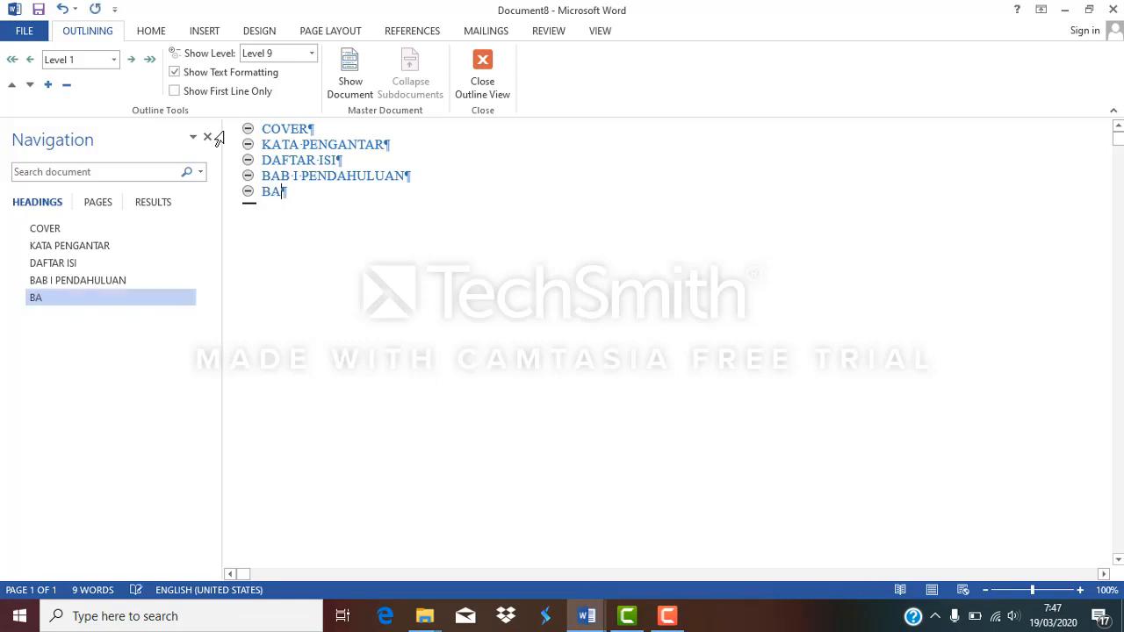
{"action": "type", "text": "B II "}
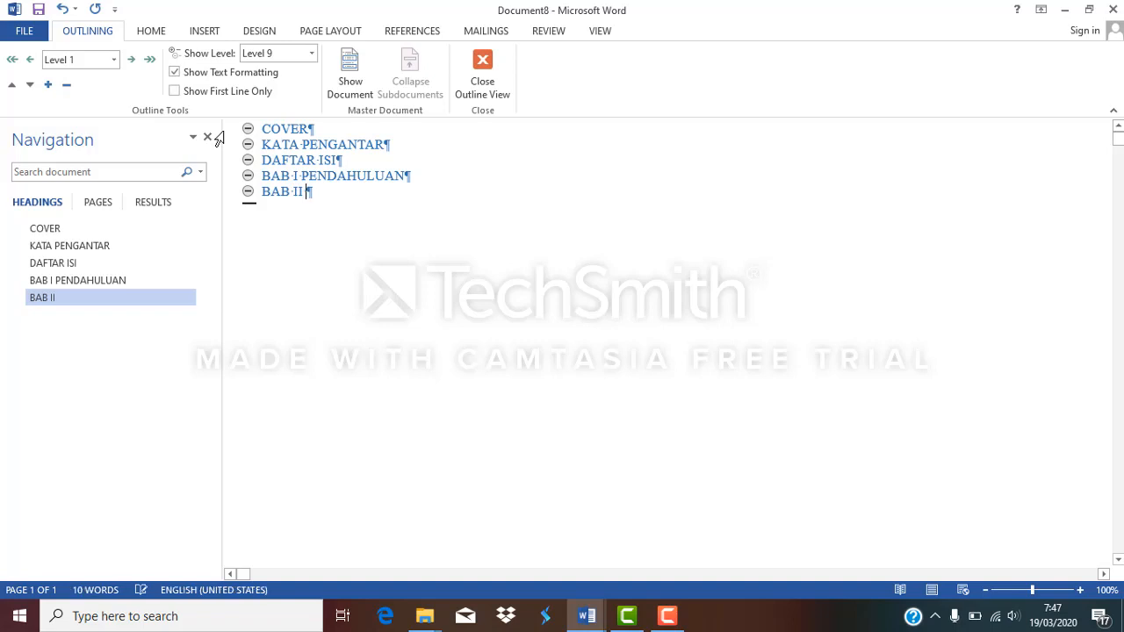
{"action": "type", "text": "PEMBS"}
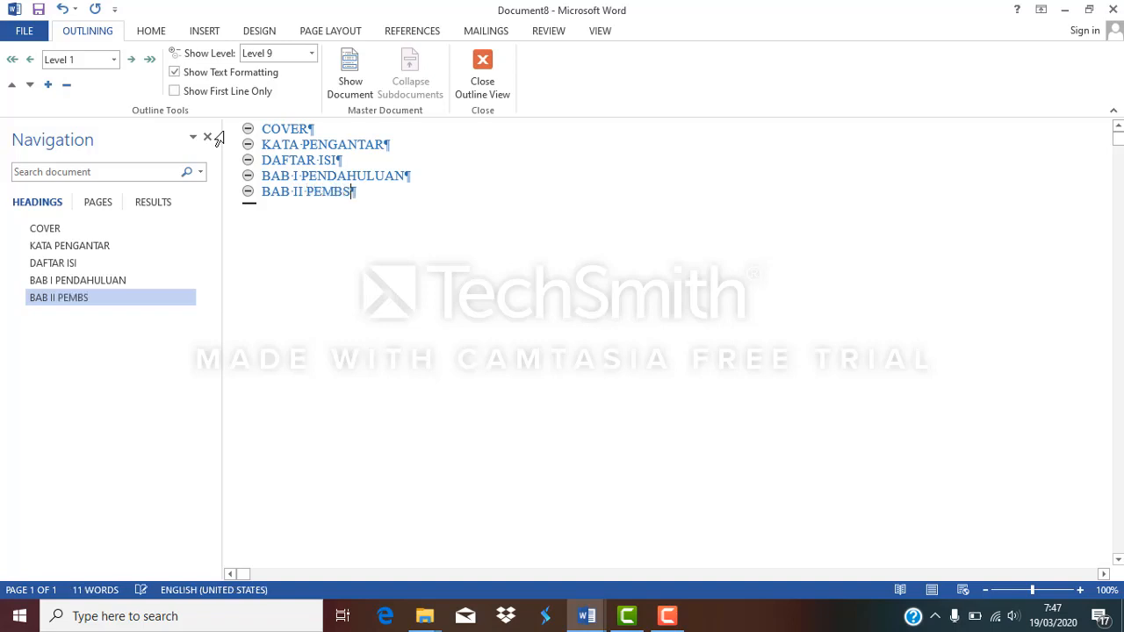
{"action": "key", "text": "BackSpace"}
{"action": "type", "text": "AHASAN"}
{"action": "key", "text": "Return"}
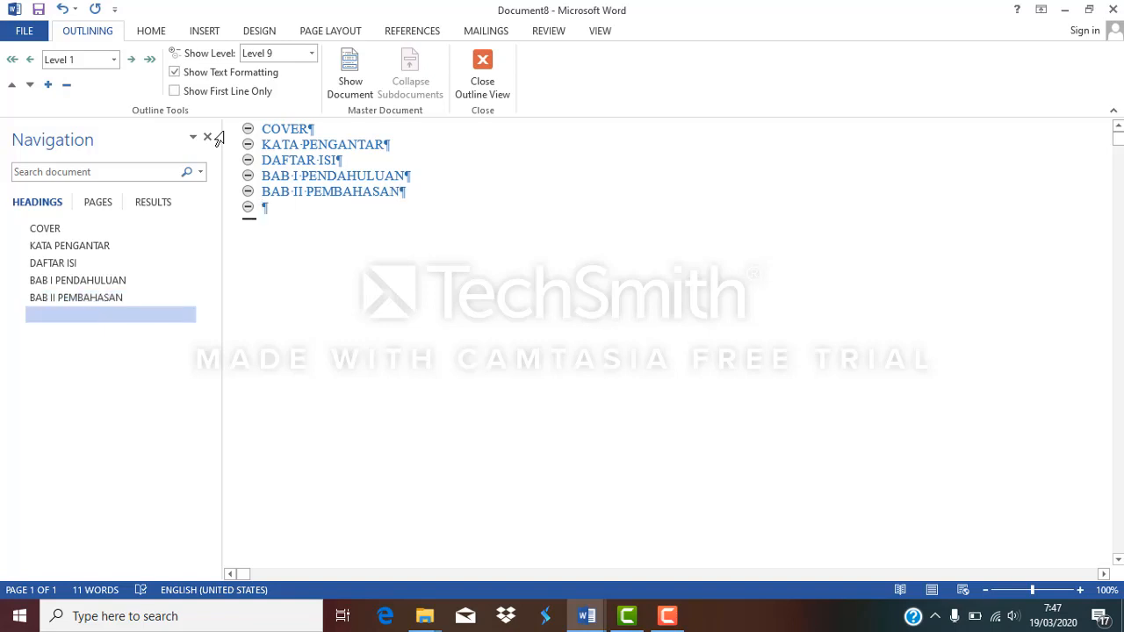
Add the level 1 headings "BAB III PENUTUP" and "DAFTAR PUSTAKA" at the end of the outline
{"action": "type", "text": "BAB III PENUT"}
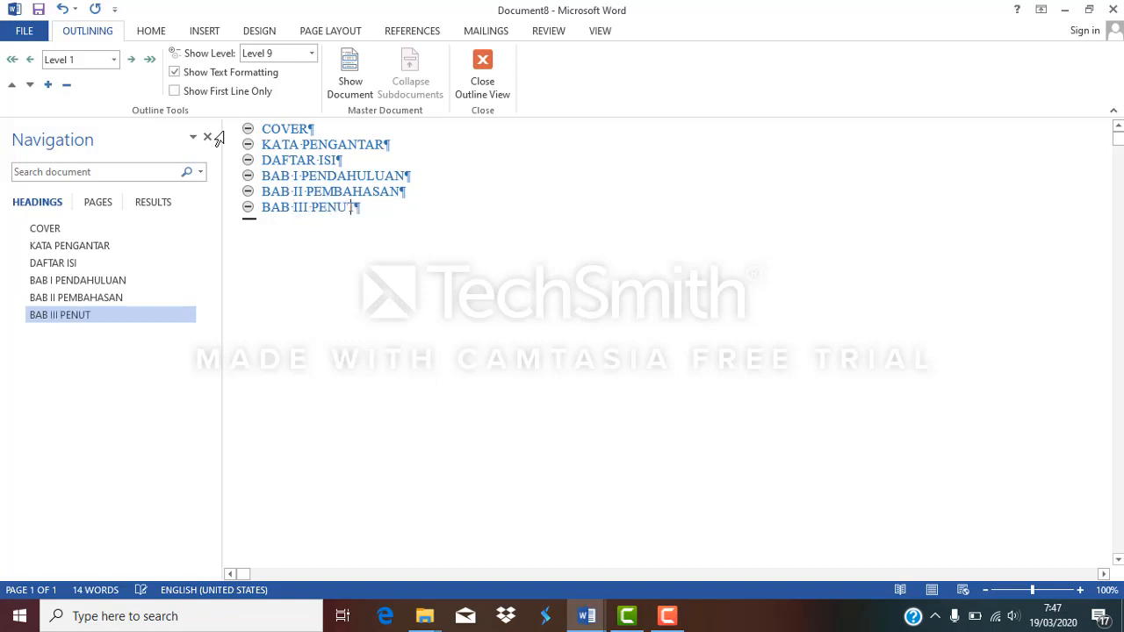
{"action": "type", "text": "UP"}
{"action": "key", "text": "Return"}
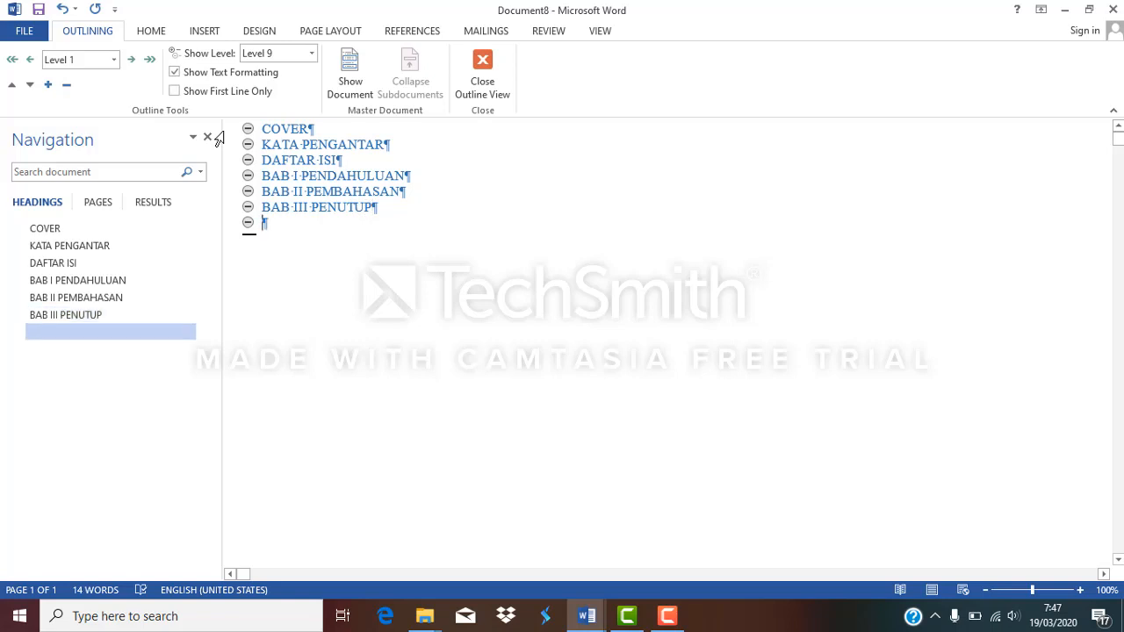
{"action": "type", "text": "DAFTAR P"}
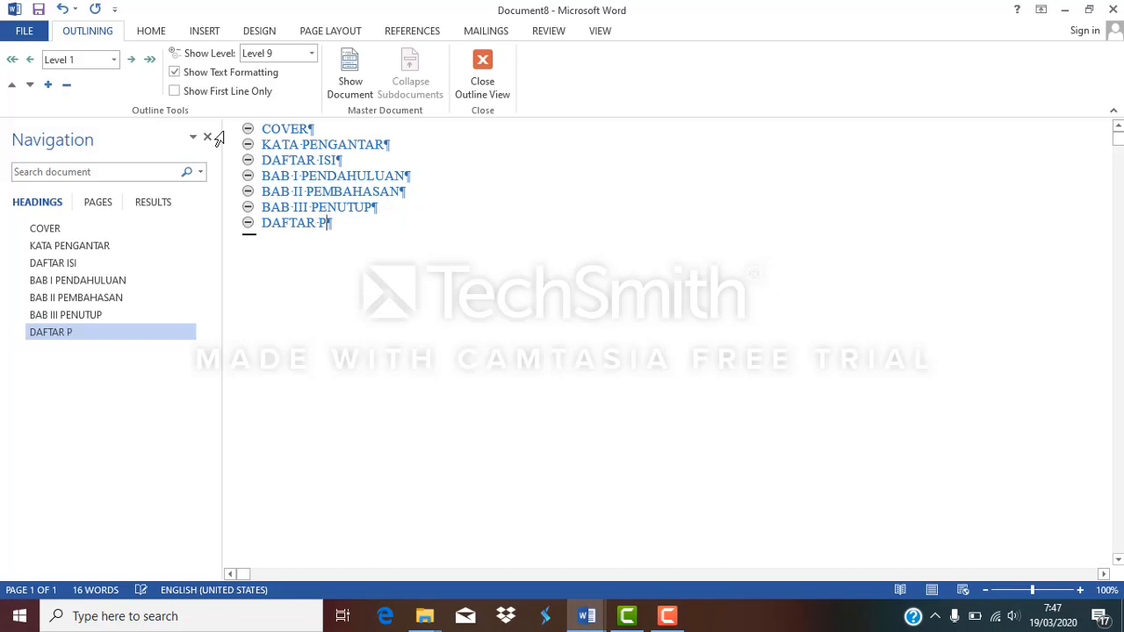
{"action": "type", "text": "USTAKA"}
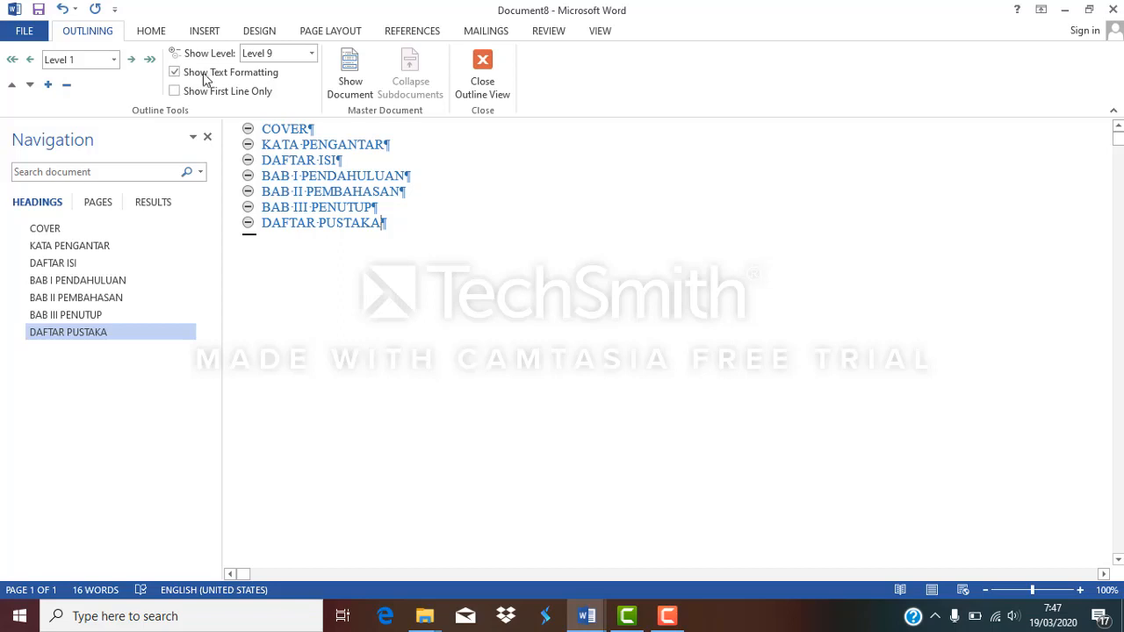
Insert the level 2 heading "A. Latar Belakang" under "BAB I PENDAHULUAN", followed by a new lettered line
{"action": "left_click", "coordinate": [114, 60]}
{"action": "left_click", "coordinate": [409, 170]}
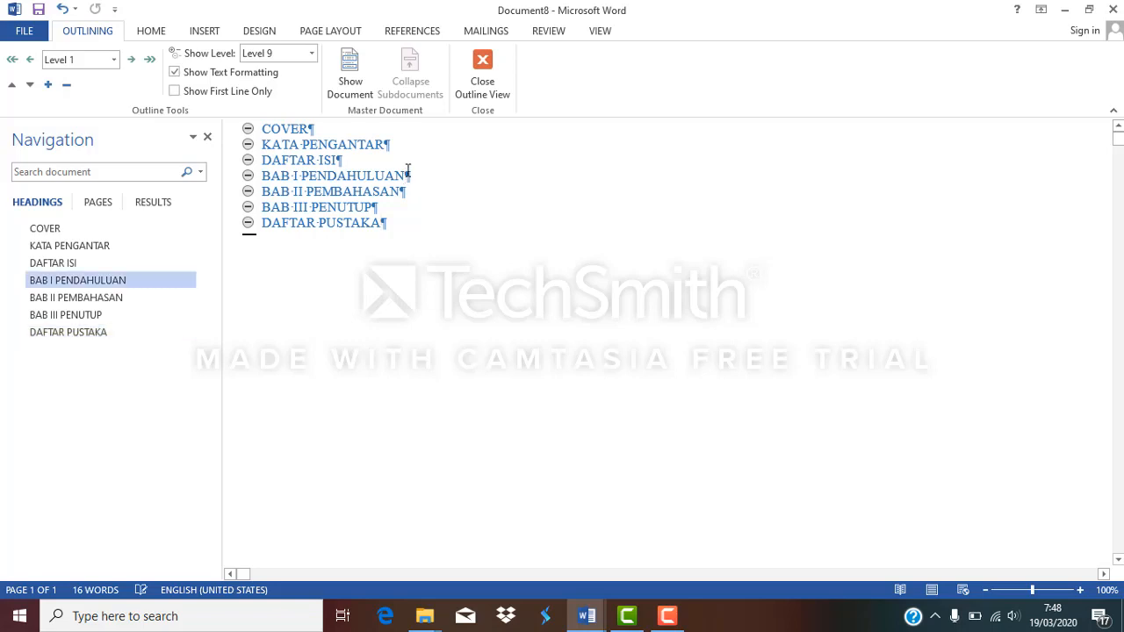
{"action": "key", "text": "Return"}
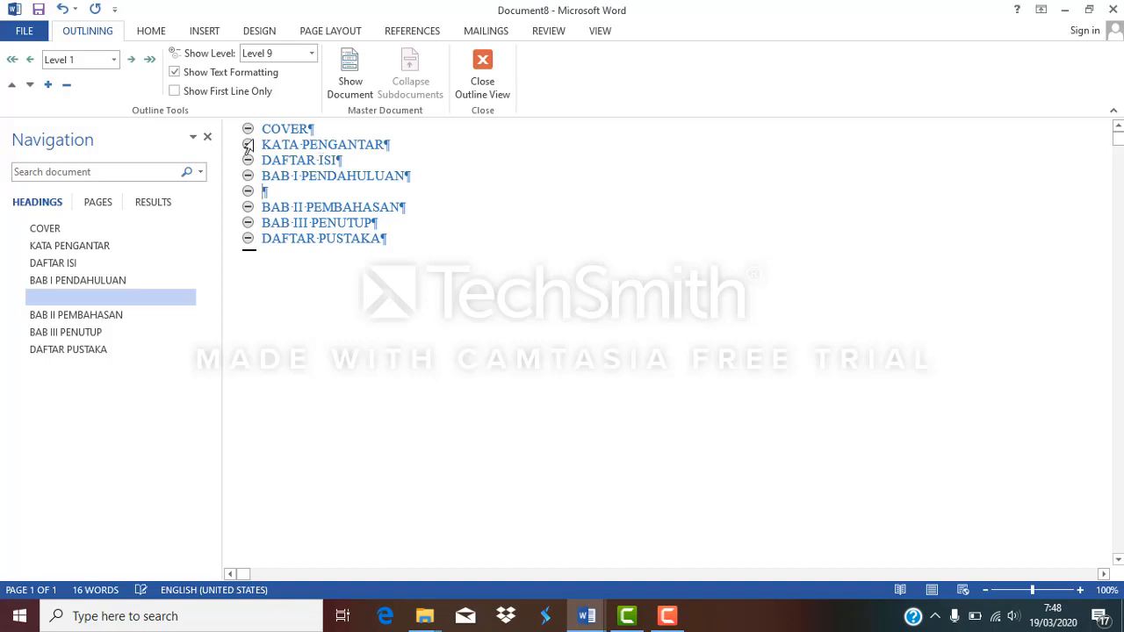
{"action": "left_click", "coordinate": [112, 61]}
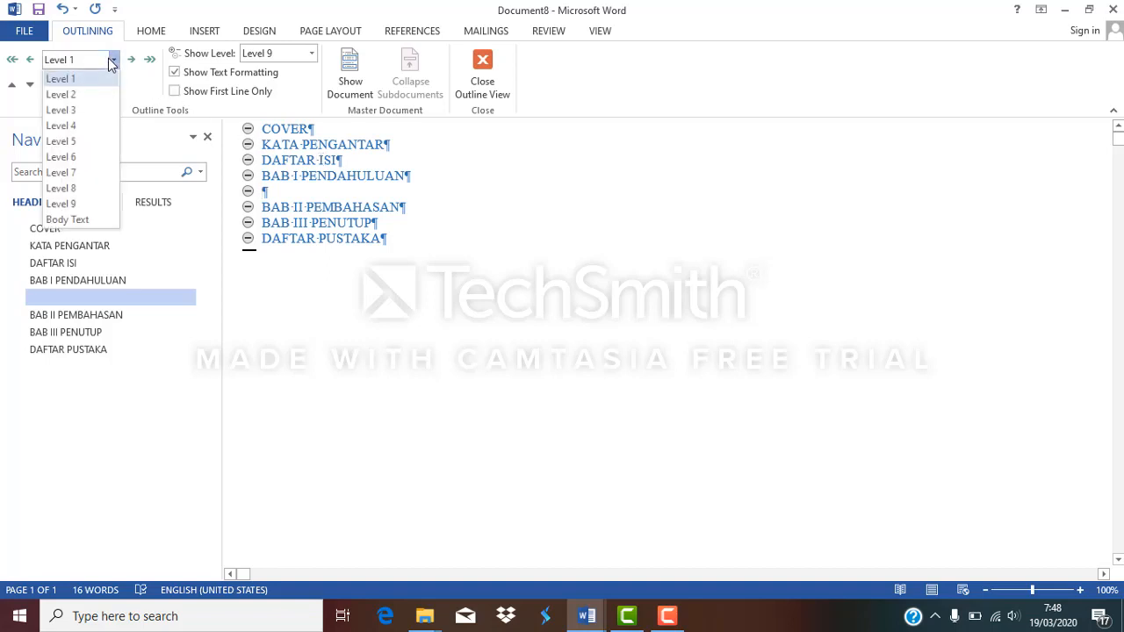
{"action": "left_click", "coordinate": [96, 97]}
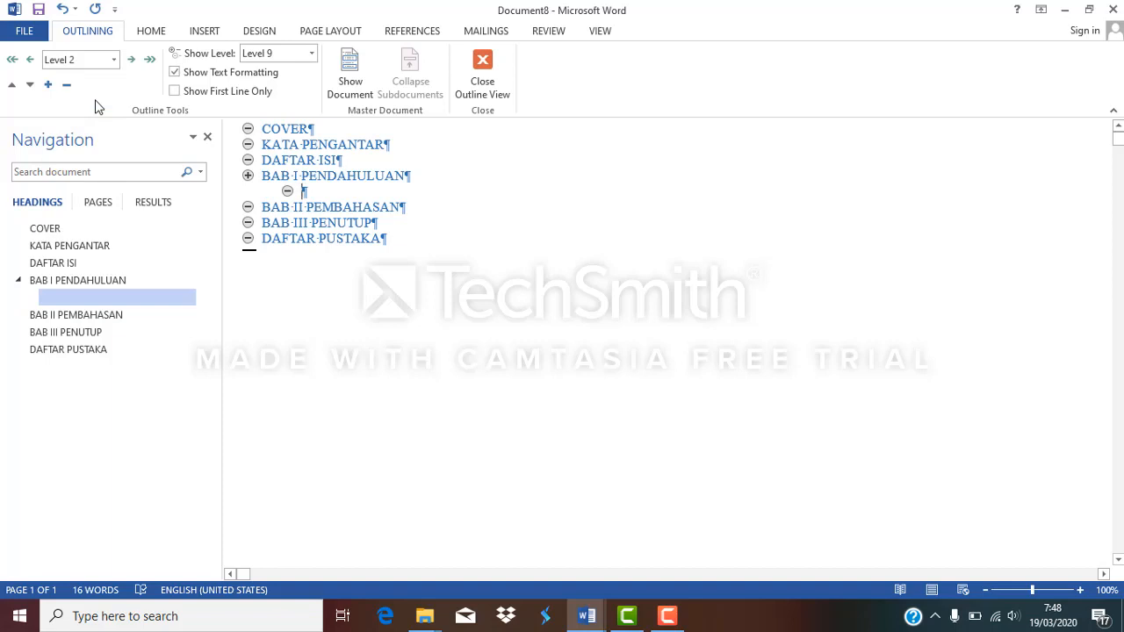
{"action": "type", "text": "A. LAT"}
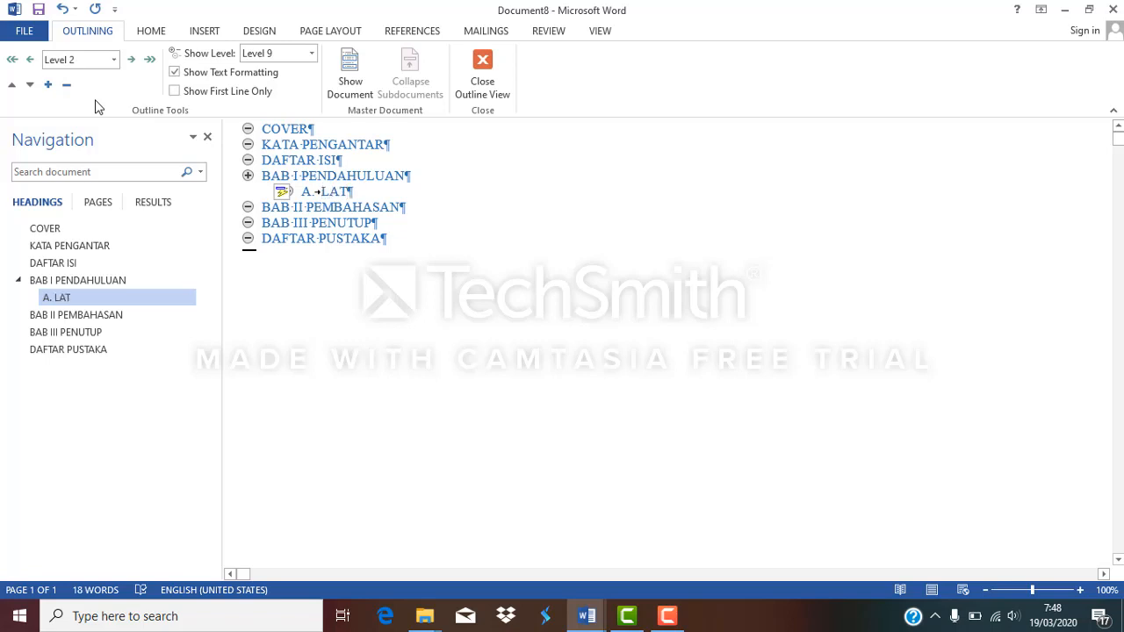
{"action": "key", "text": "BackSpace"}
{"action": "key", "text": "BackSpace"}
{"action": "type", "text": "atar Belak"}
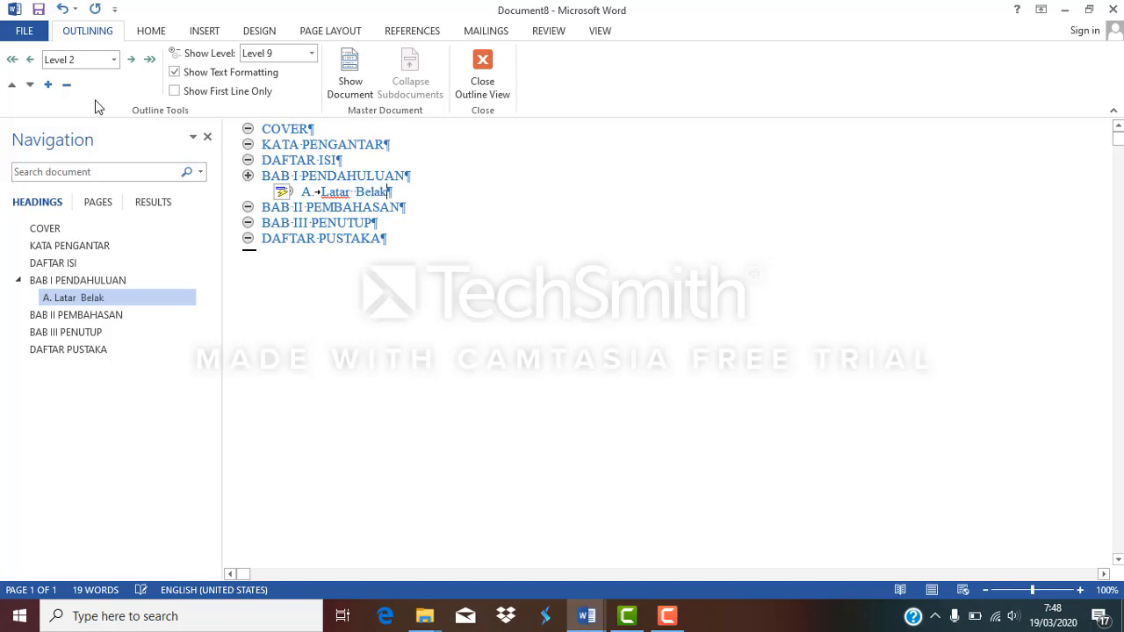
{"action": "type", "text": "ang"}
{"action": "key", "text": "Return"}
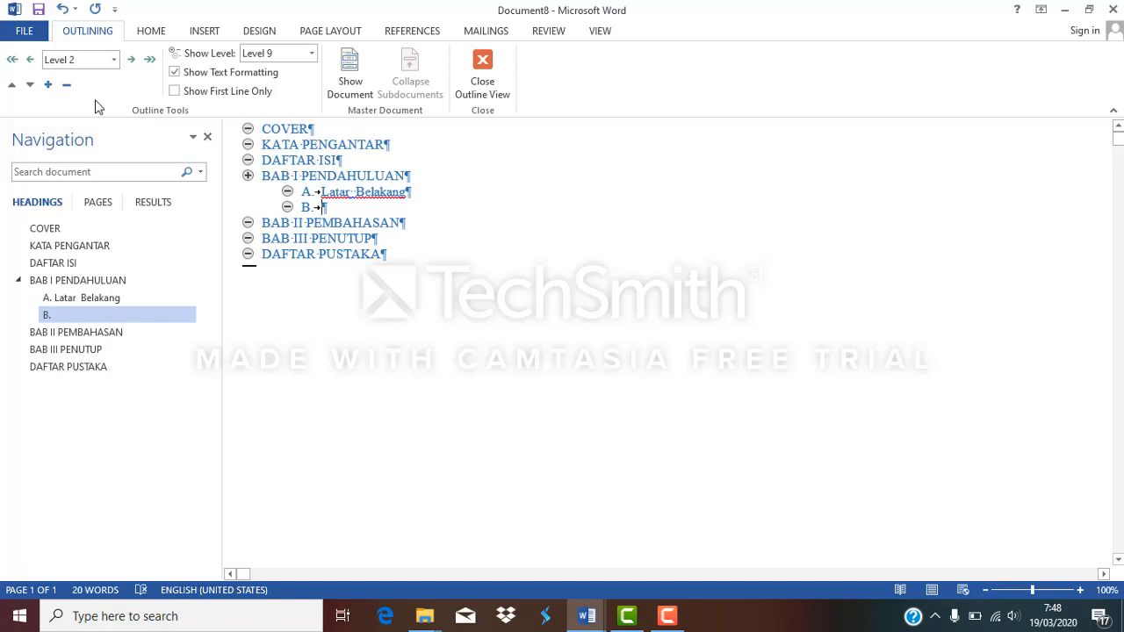
Add the level 2 headings "B. Rumusan Masalah" and "C. Tujuan Penulisan" under "BAB I PENDAHULUAN"
{"action": "type", "text": "rumusan "}
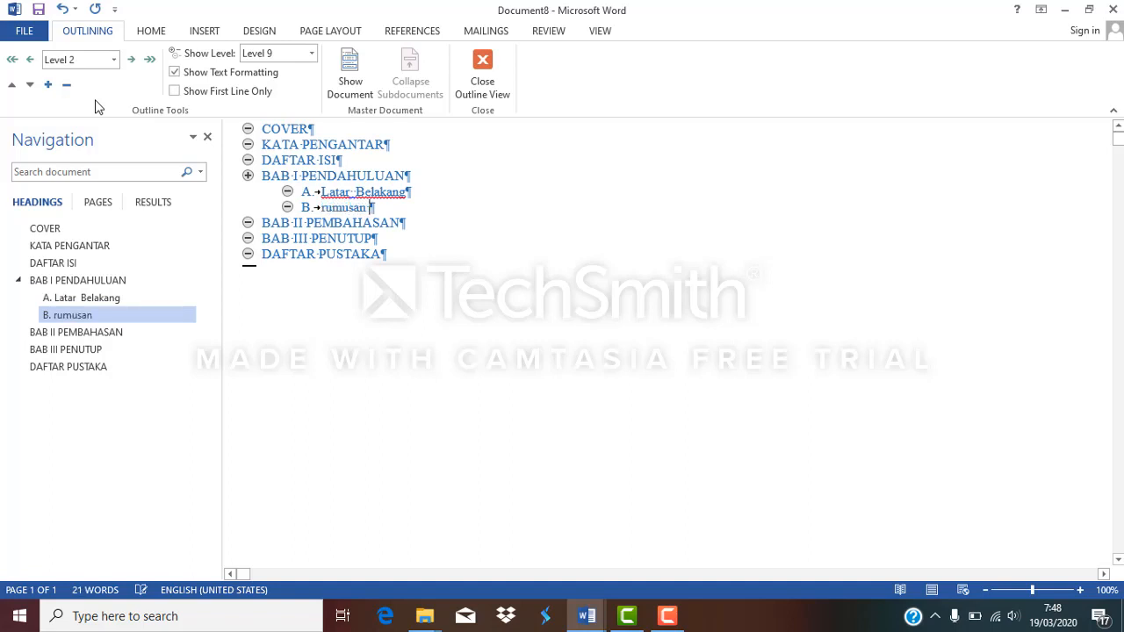
{"action": "type", "text": "Masala"}
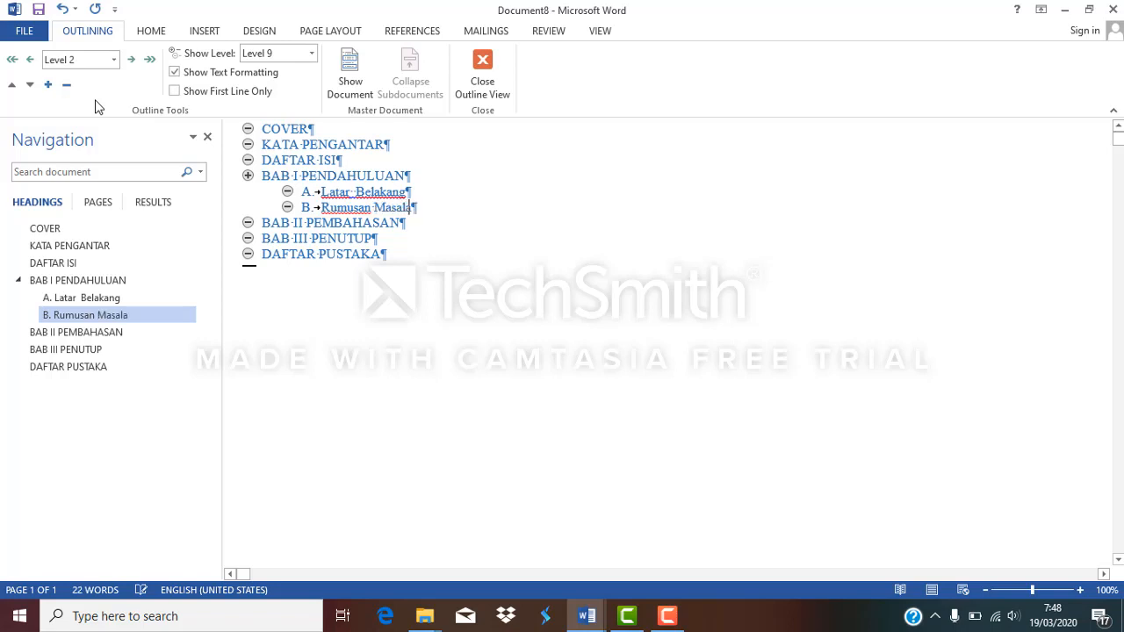
{"action": "type", "text": "h"}
{"action": "key", "text": "Return"}
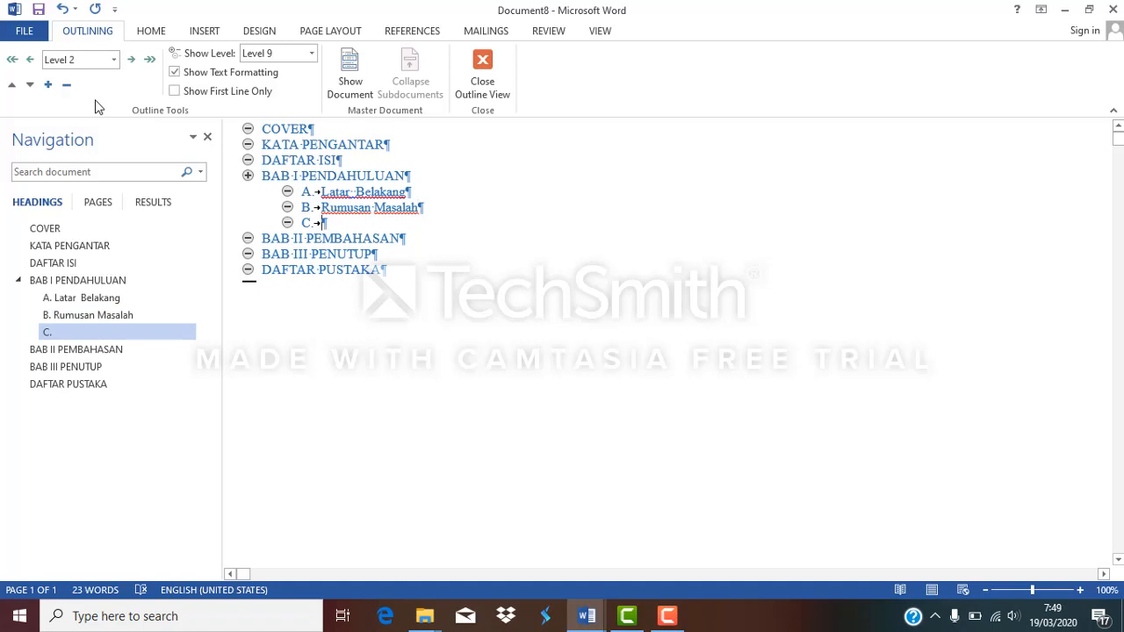
{"action": "type", "text": "tujuan Penulisan"}
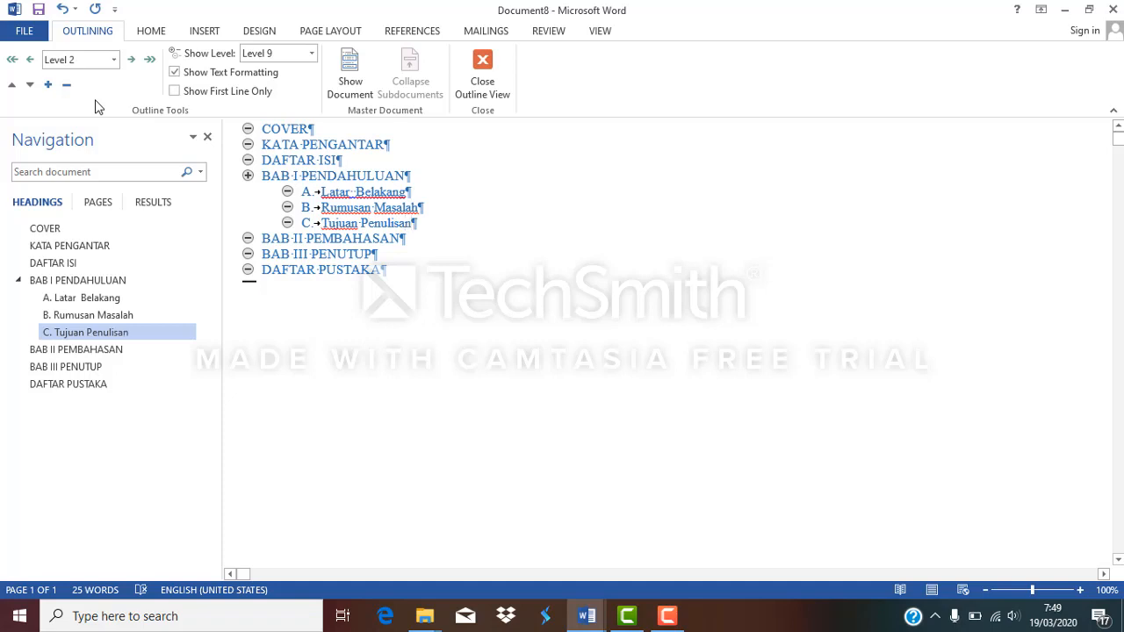
Insert the level 2 heading "A. Langkah – Langkah Outline View" under "BAB II PEMBAHASAN"
{"action": "left_click", "coordinate": [402, 244]}
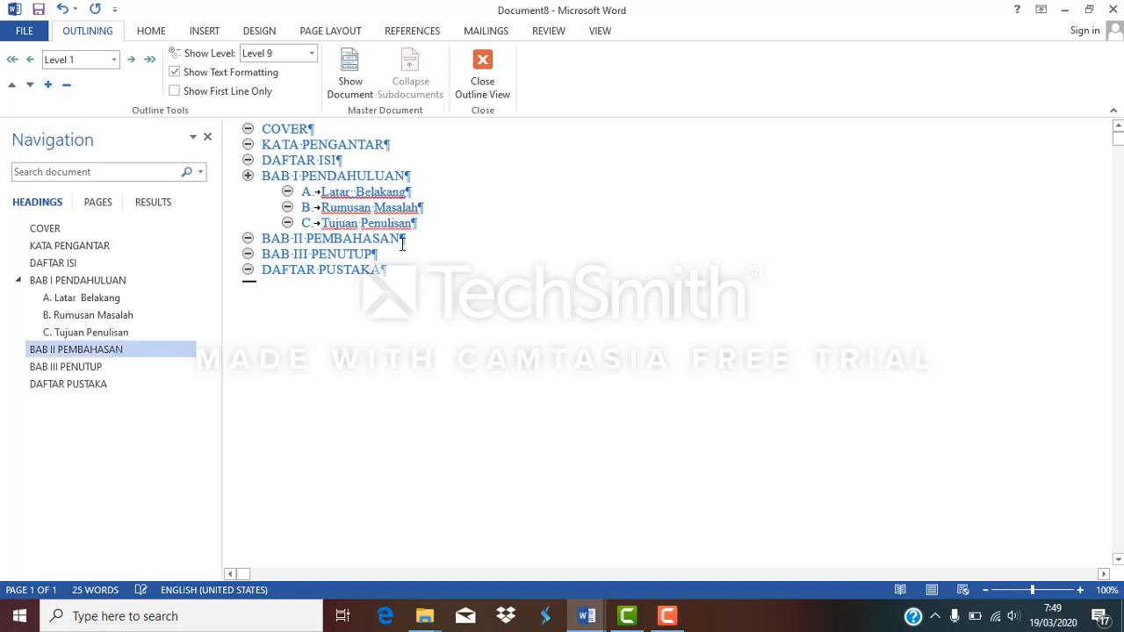
{"action": "key", "text": "Return"}
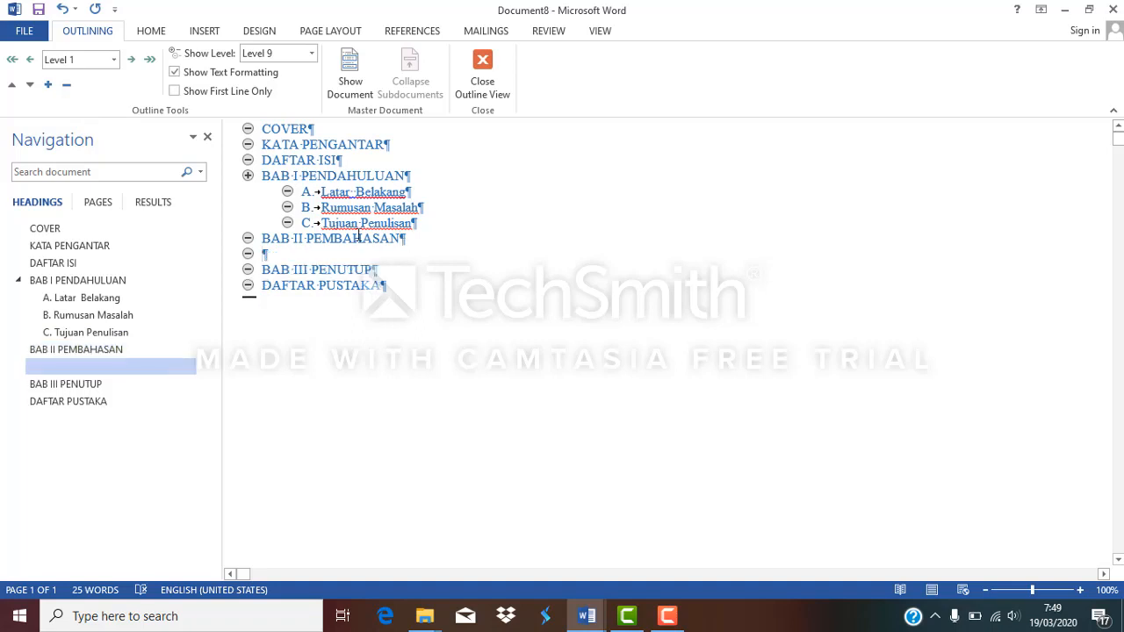
{"action": "left_click", "coordinate": [113, 59]}
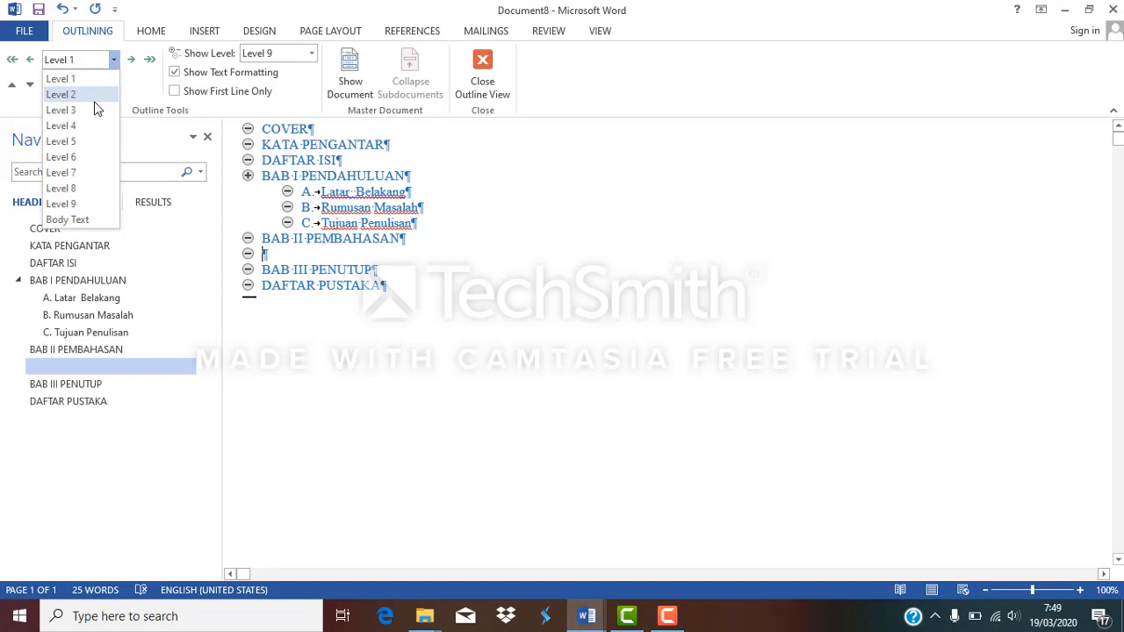
{"action": "left_click", "coordinate": [95, 99]}
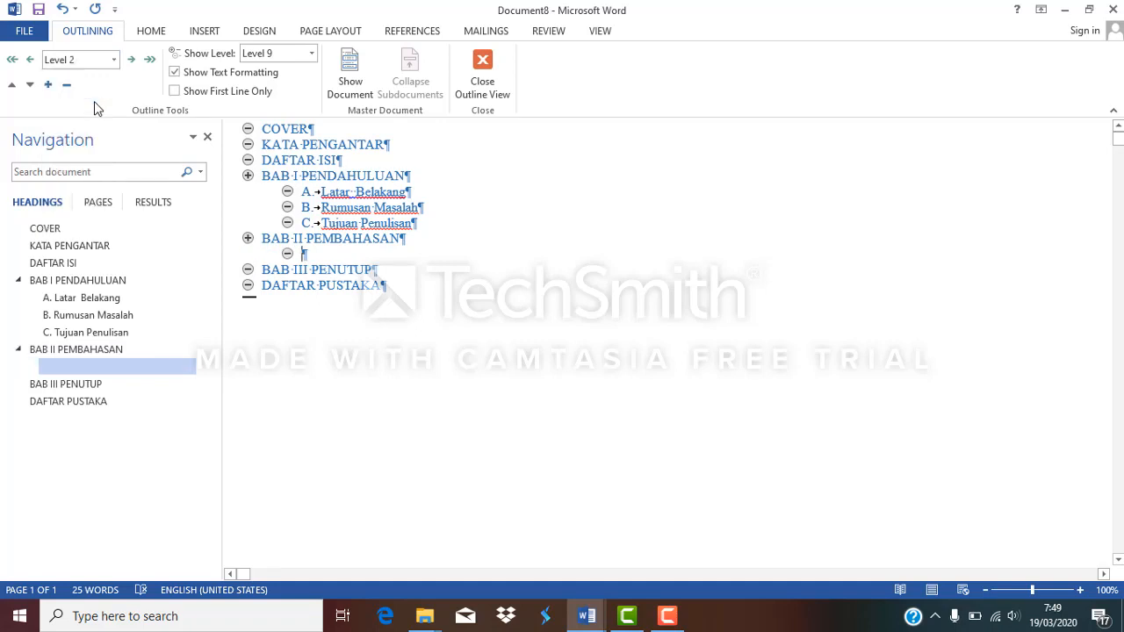
{"action": "type", "text": "A."}
{"action": "key", "text": "Tab"}
{"action": "type", "text": "la"}
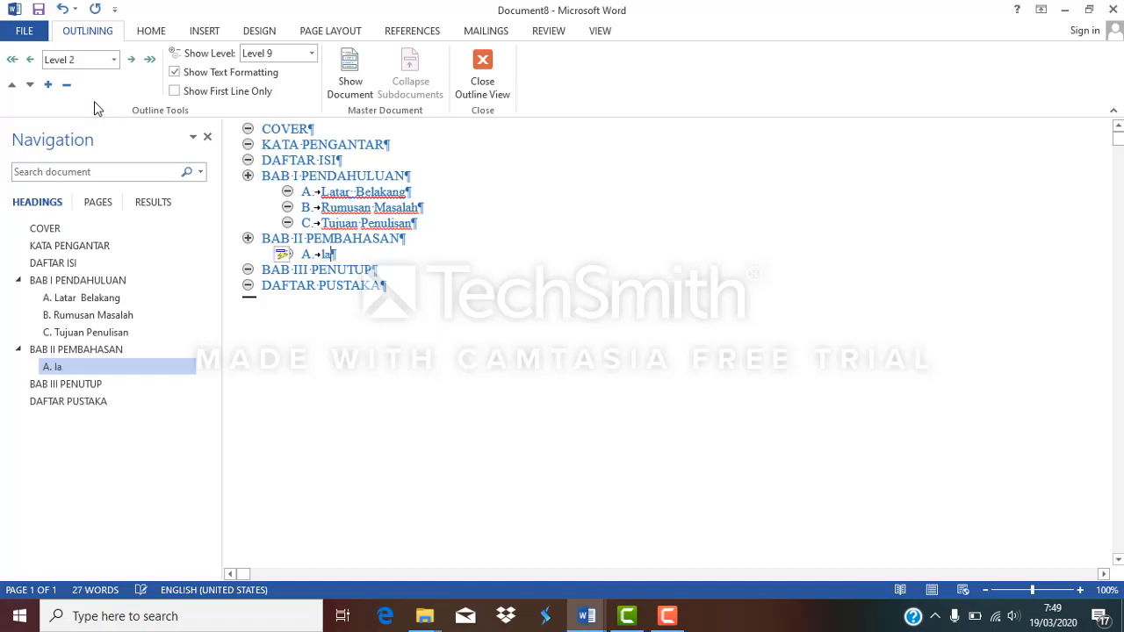
{"action": "type", "text": "ngk"}
{"action": "type", "text": "ah - Langkah Outlin"}
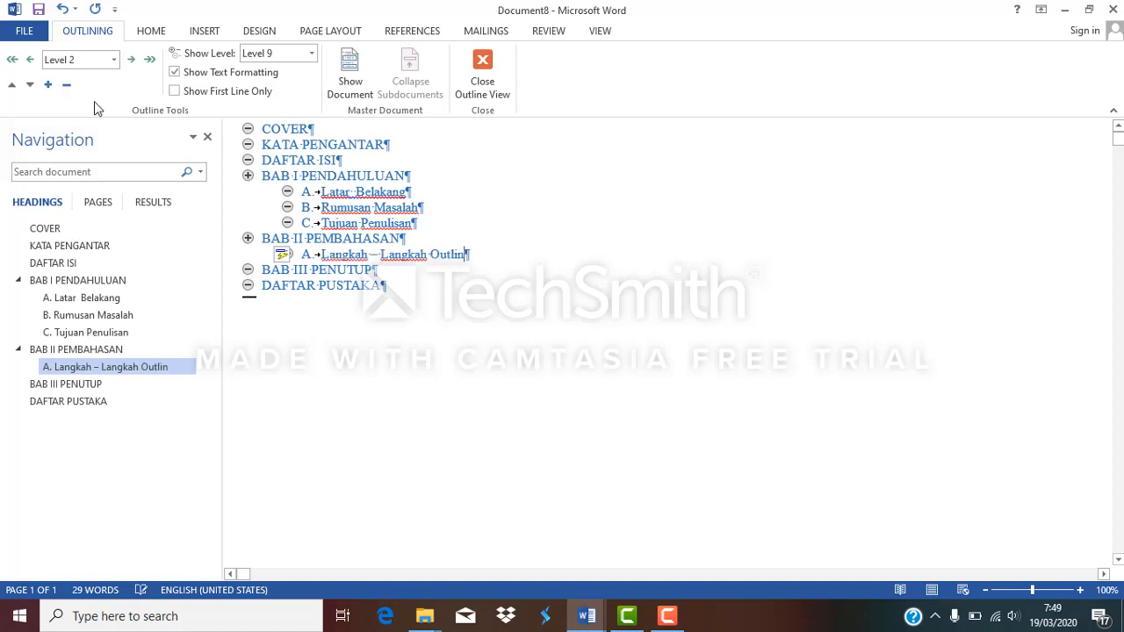
{"action": "type", "text": "e View"}
Insert the level 2 heading "A. Kesimpulan" under "BAB III PENUTUP", followed by a new lettered line
{"action": "left_click", "coordinate": [373, 270]}
{"action": "key", "text": "Return"}
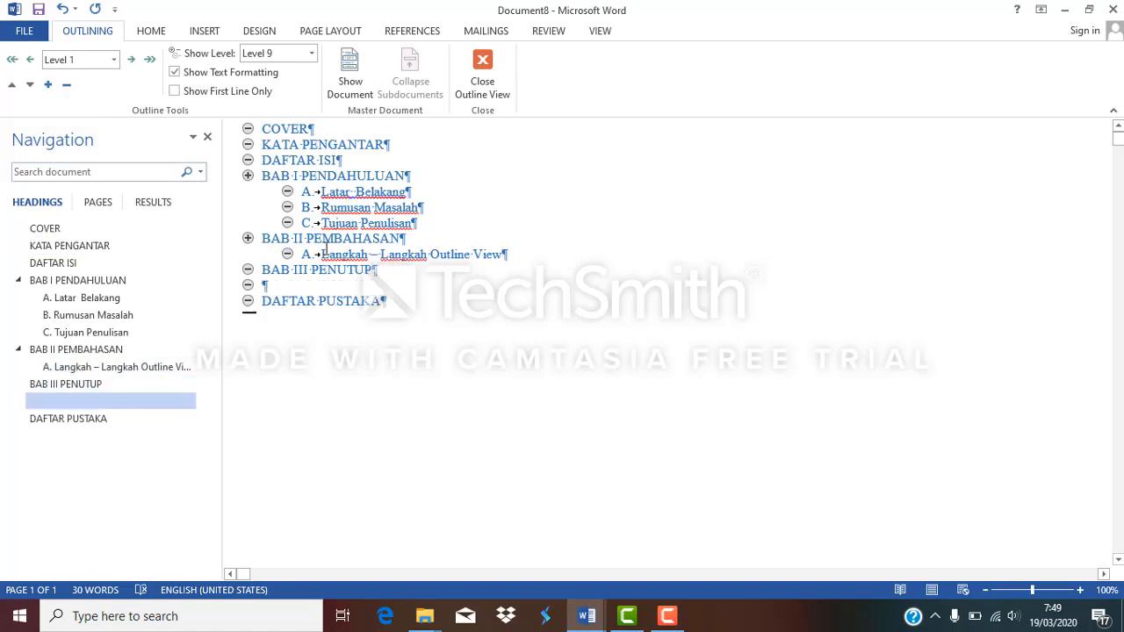
{"action": "left_click", "coordinate": [115, 59]}
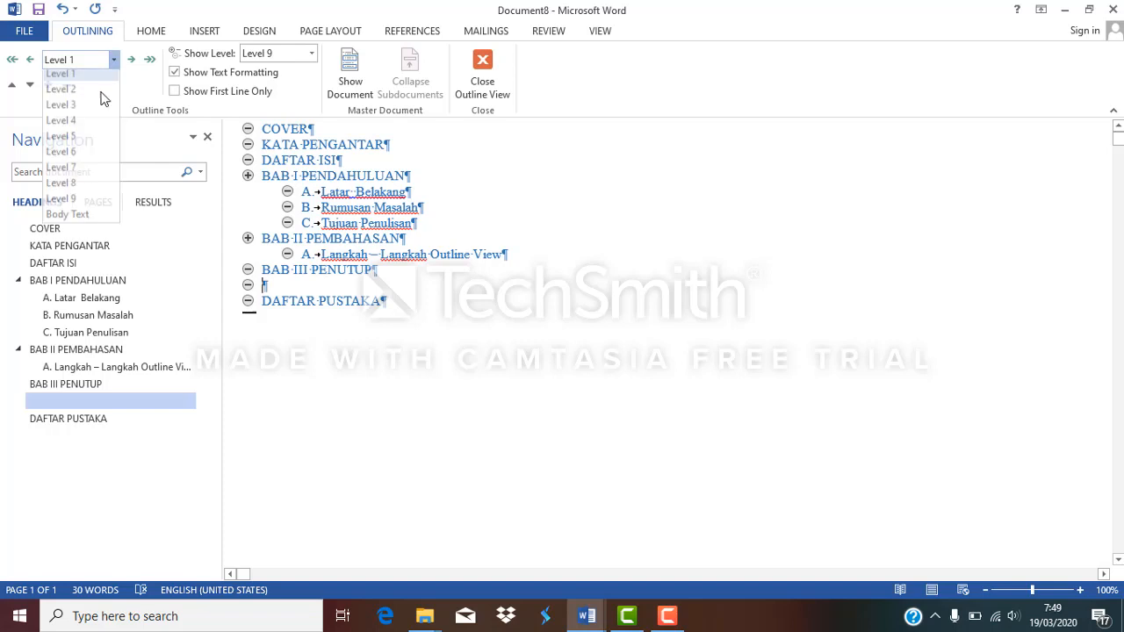
{"action": "left_click", "coordinate": [96, 105]}
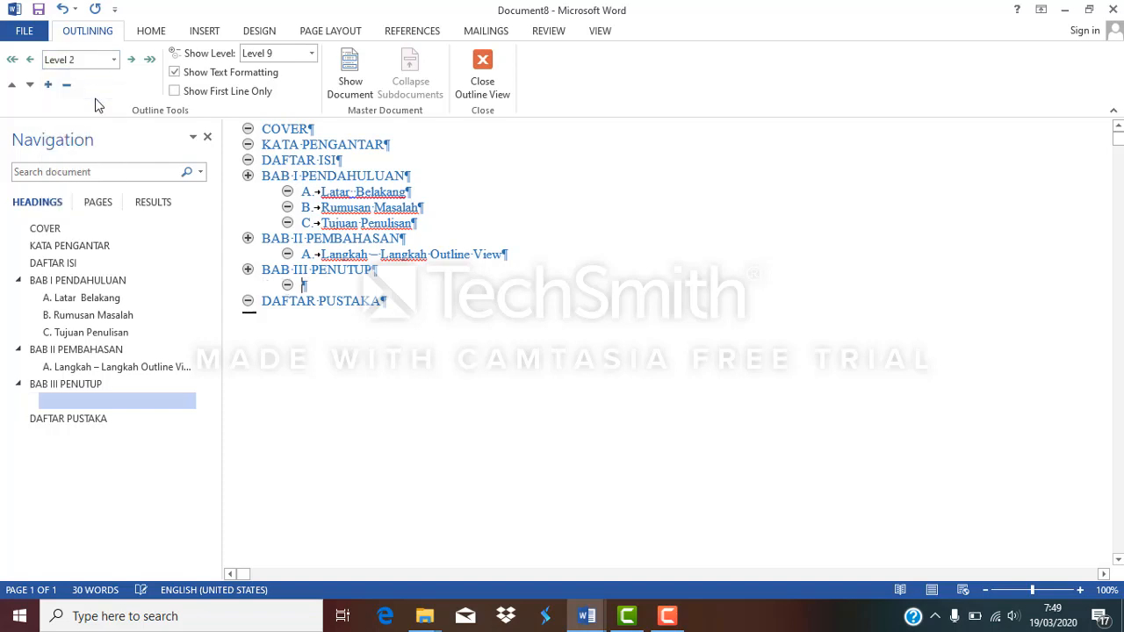
{"action": "type", "text": "A. kesimpulan"}
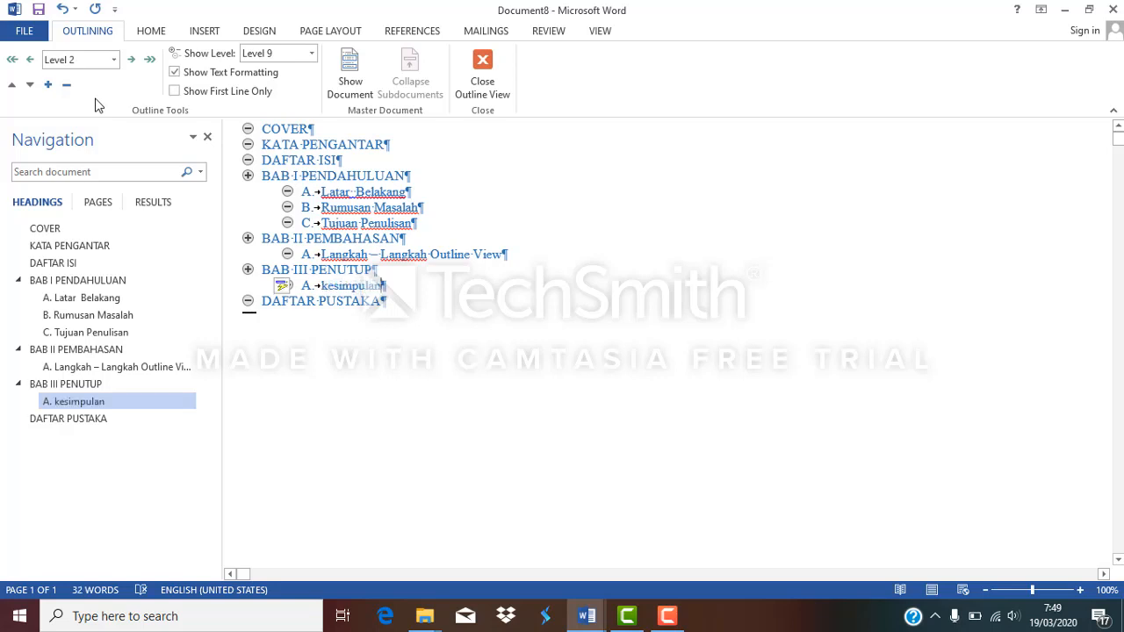
{"action": "key", "text": "Return"}
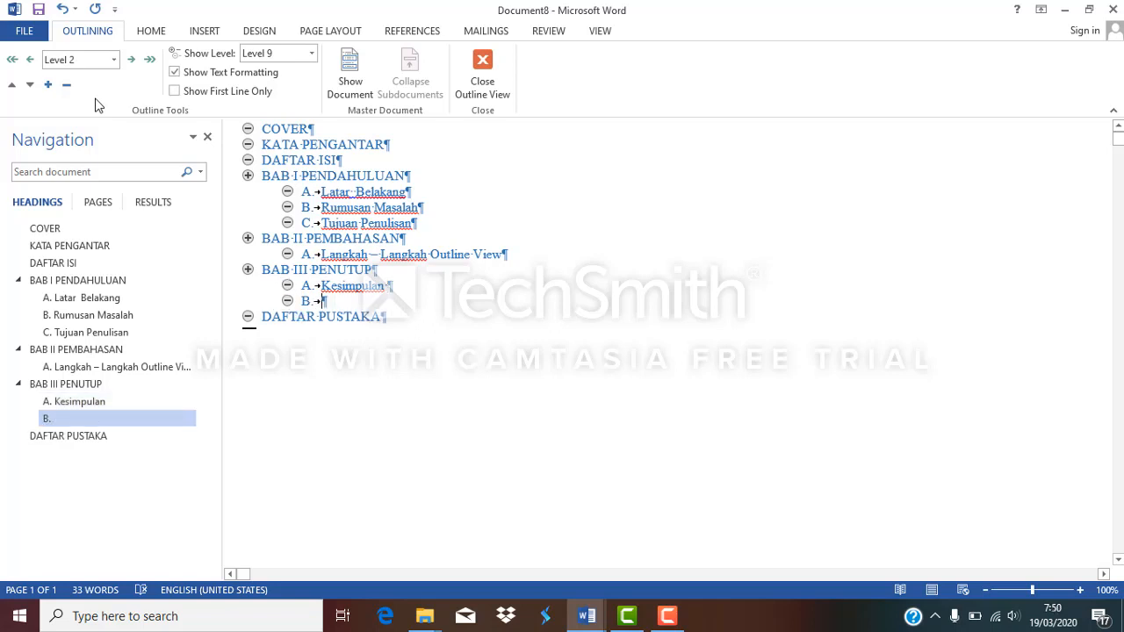
Enter "Saran" as heading B under "BAB III PENUTUP", and limit the outline display to Level 1, followed by Level 2
{"action": "type", "text": "saran"}
{"action": "left_click", "coordinate": [312, 54]}
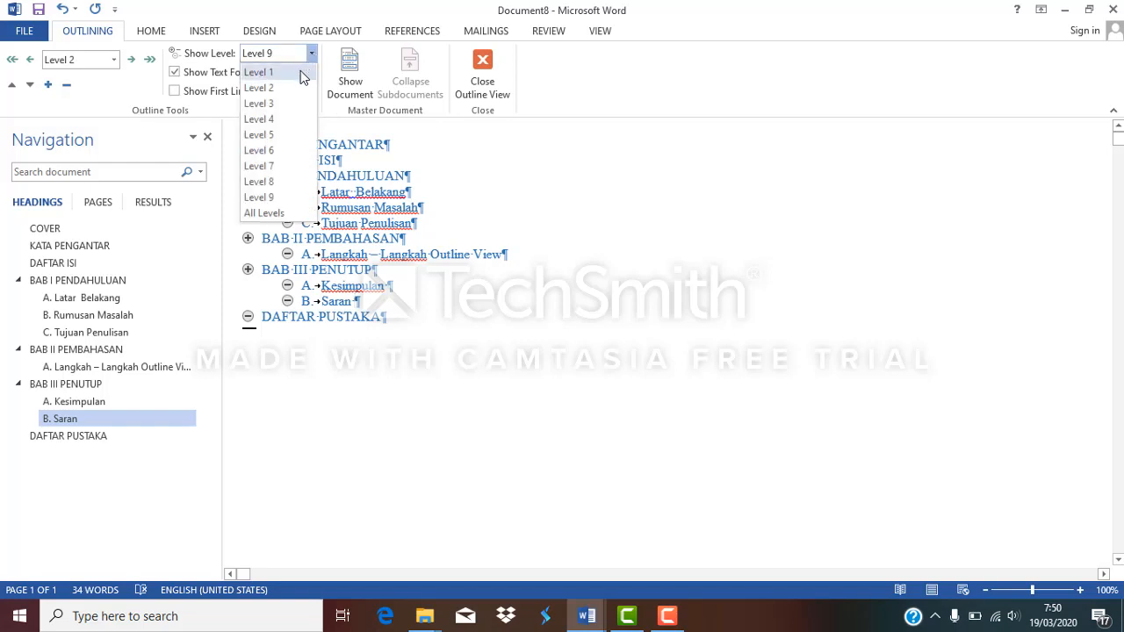
{"action": "left_click", "coordinate": [301, 73]}
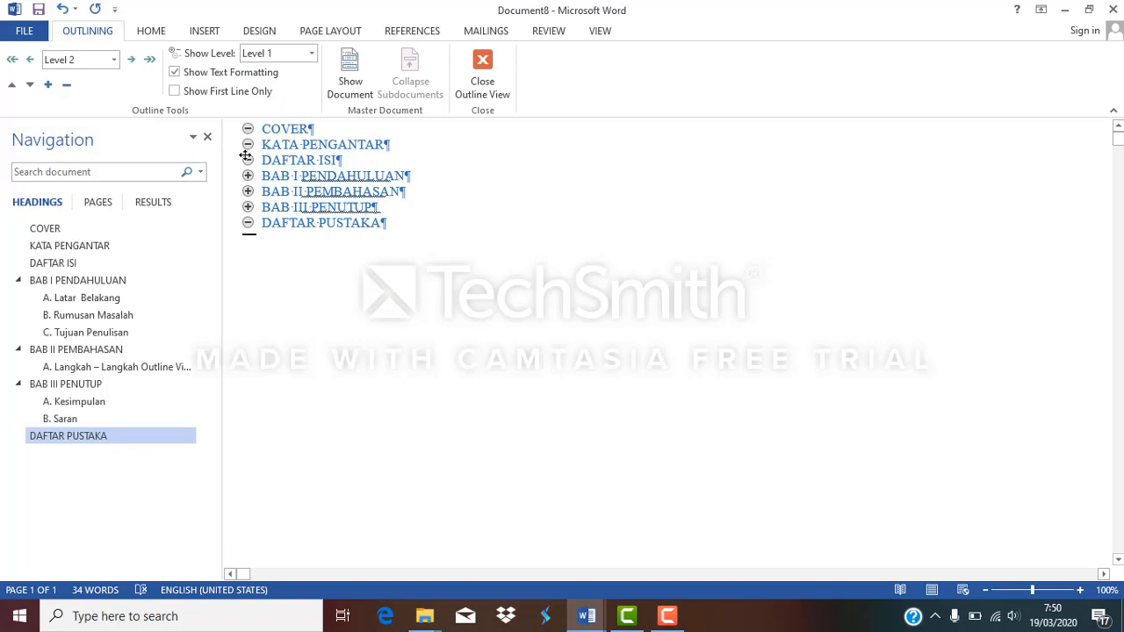
{"action": "left_click", "coordinate": [313, 54]}
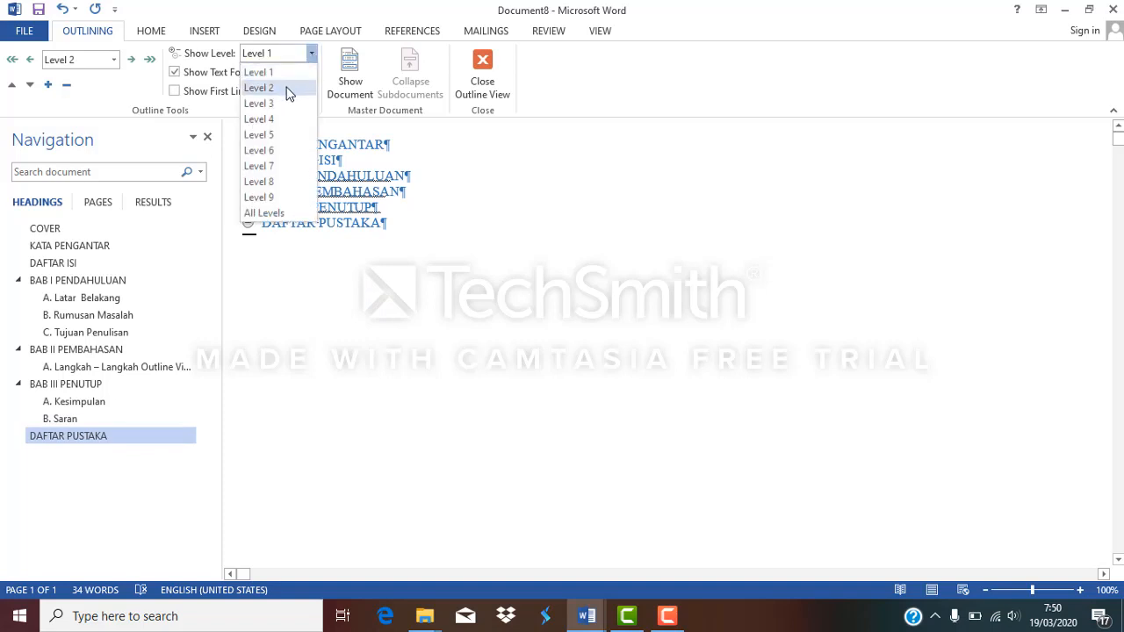
{"action": "left_click", "coordinate": [288, 89]}
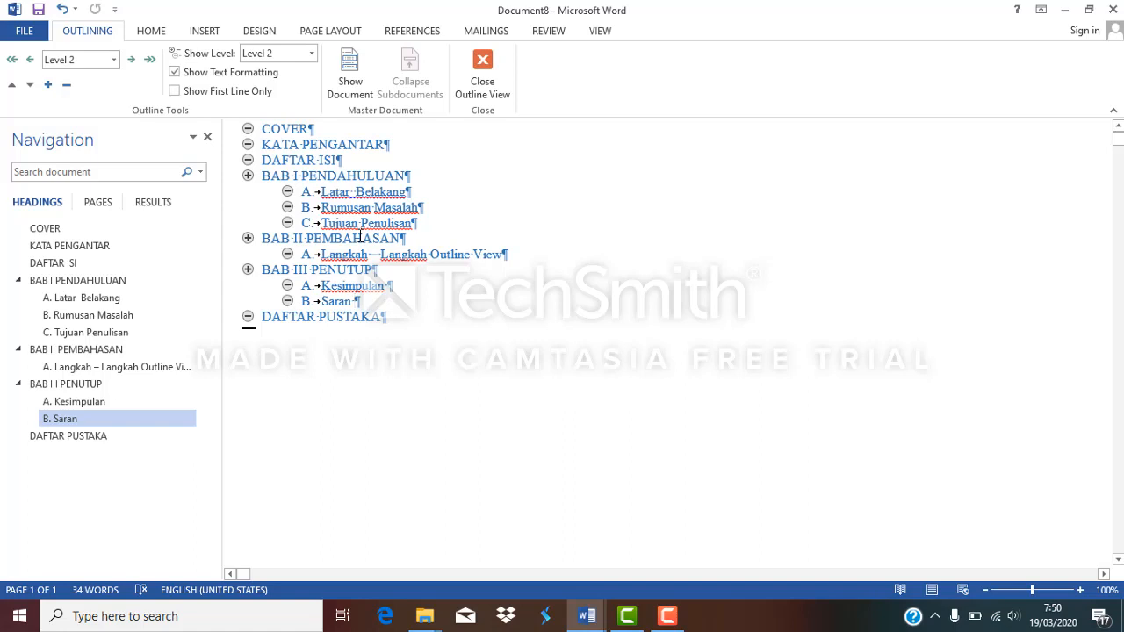
Insert page breaks after the "COVER", "KATA PENGANTAR" and "DAFTAR ISI" headings, removing the empty heading line left after each break
{"action": "left_click", "coordinate": [312, 129]}
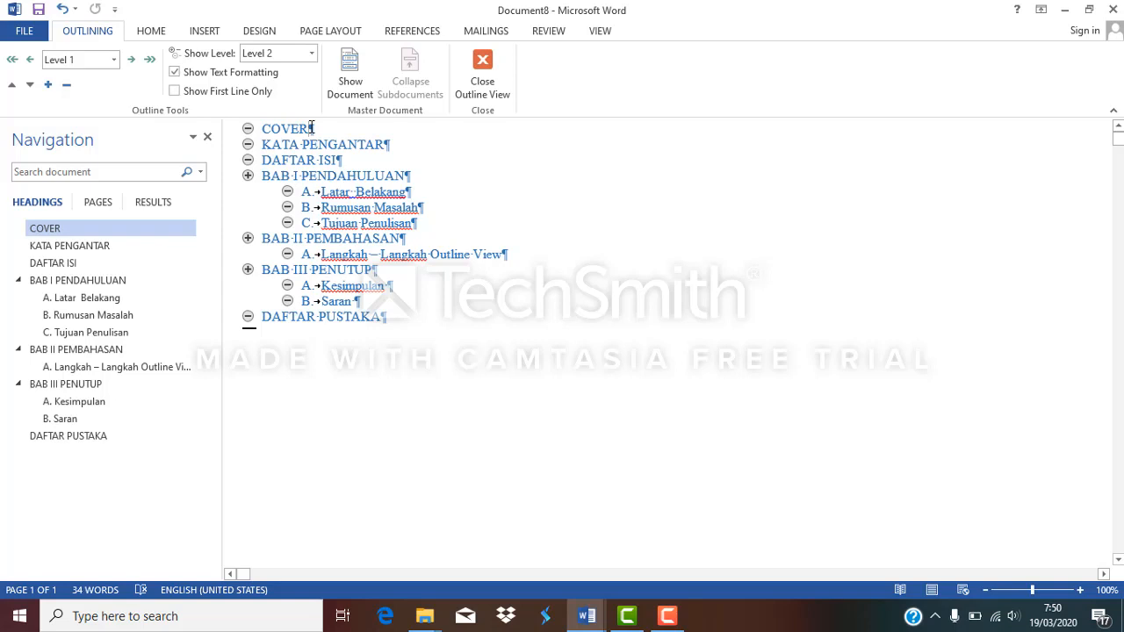
{"action": "key", "text": "ctrl+Return"}
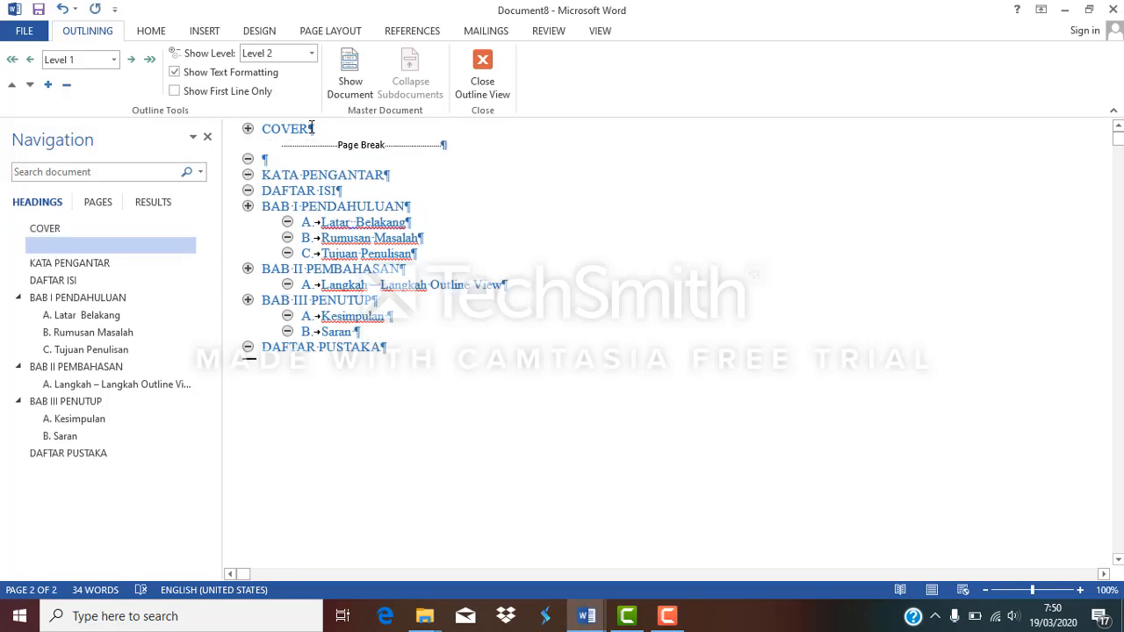
{"action": "key", "text": "BackSpace"}
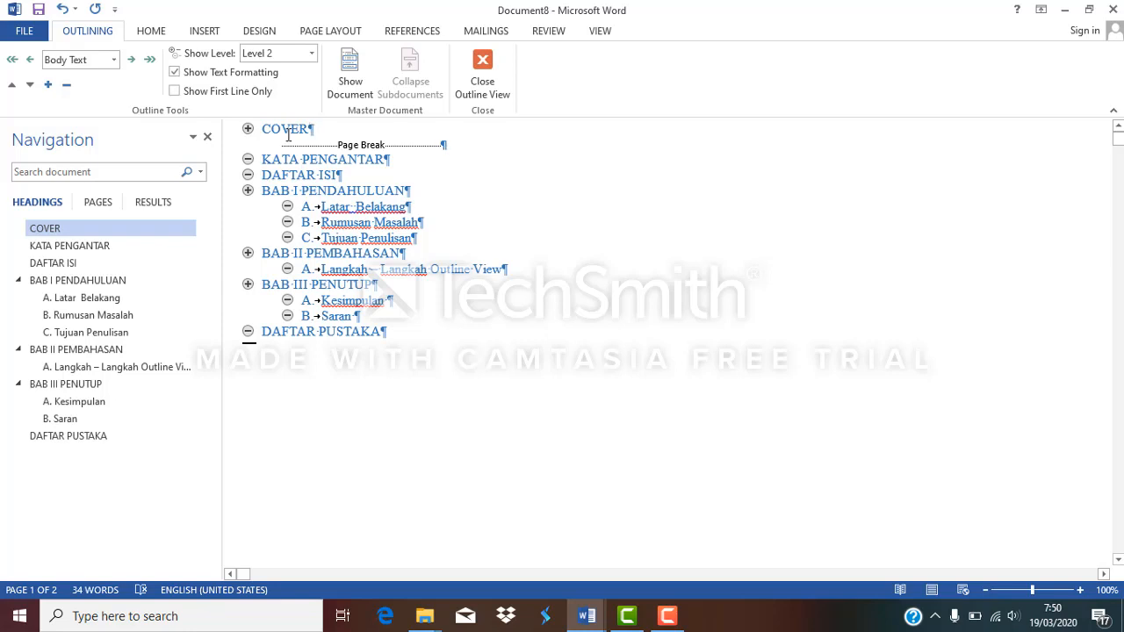
{"action": "left_click", "coordinate": [395, 162]}
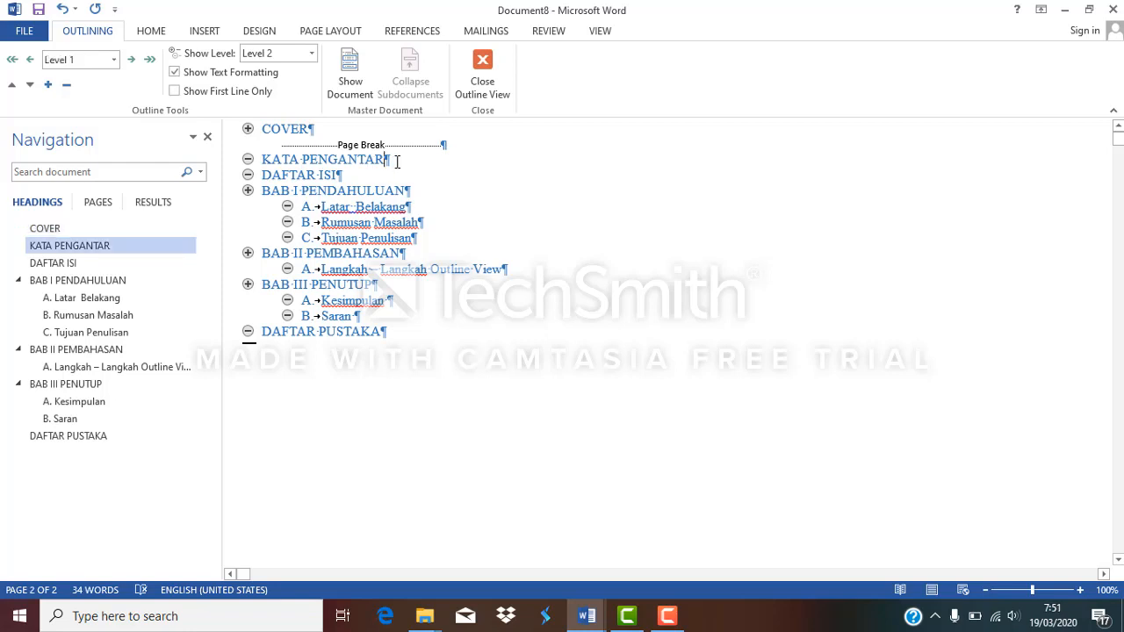
{"action": "key", "text": "ctrl+Return"}
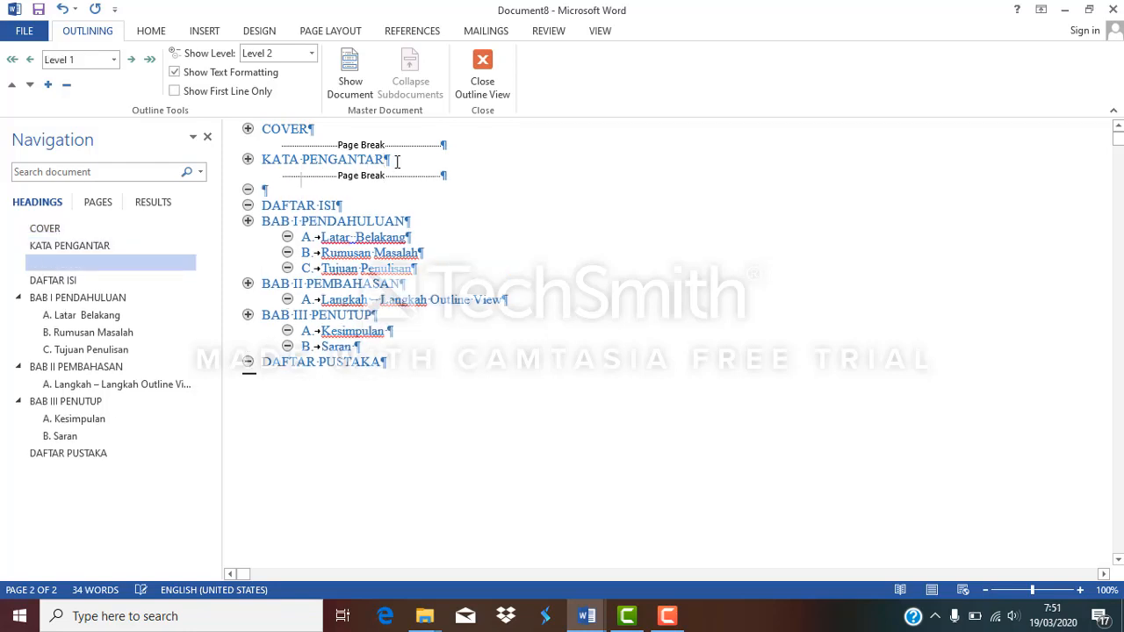
{"action": "key", "text": "BackSpace"}
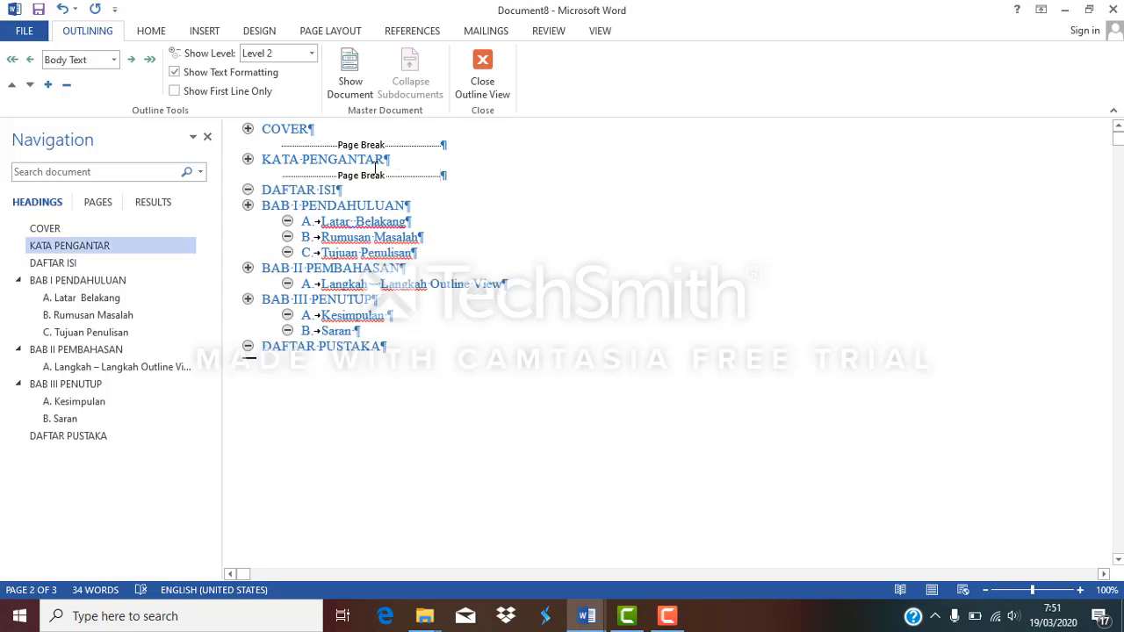
{"action": "left_click", "coordinate": [347, 190]}
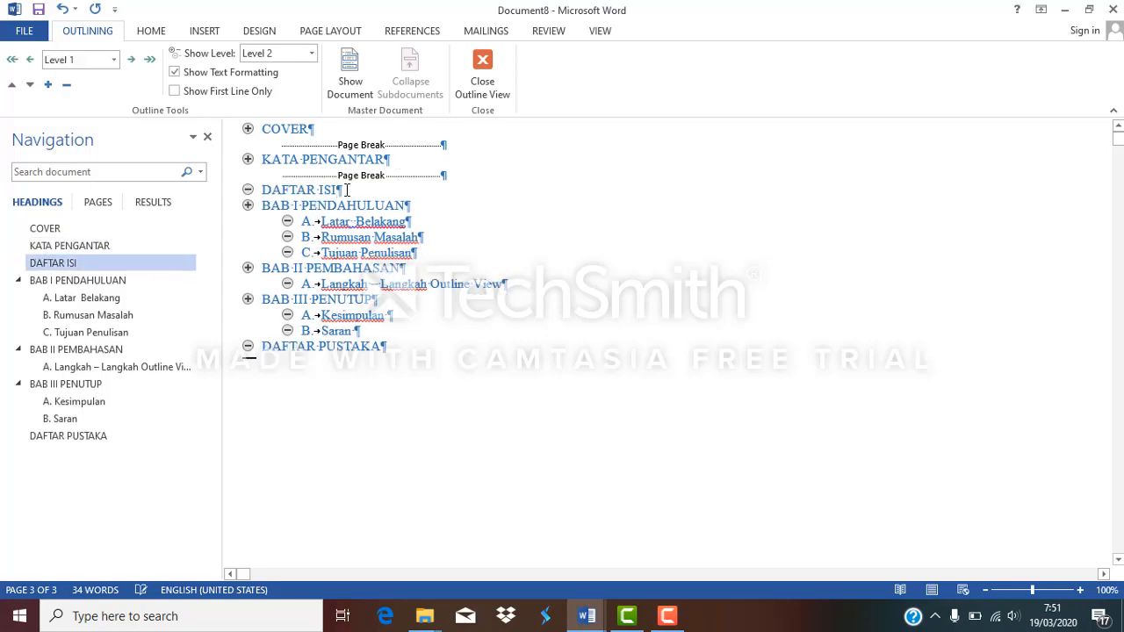
{"action": "key", "text": "ctrl+Return"}
{"action": "key", "text": "BackSpace"}
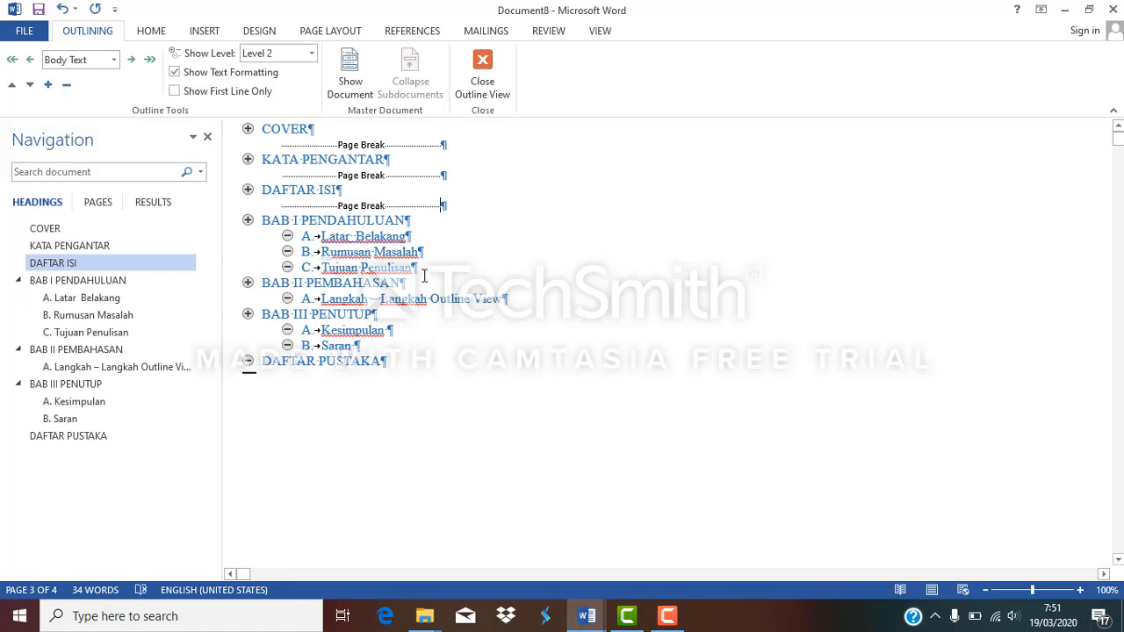
{"action": "left_click", "coordinate": [428, 278]}
{"action": "key", "text": "ctrl+Return"}
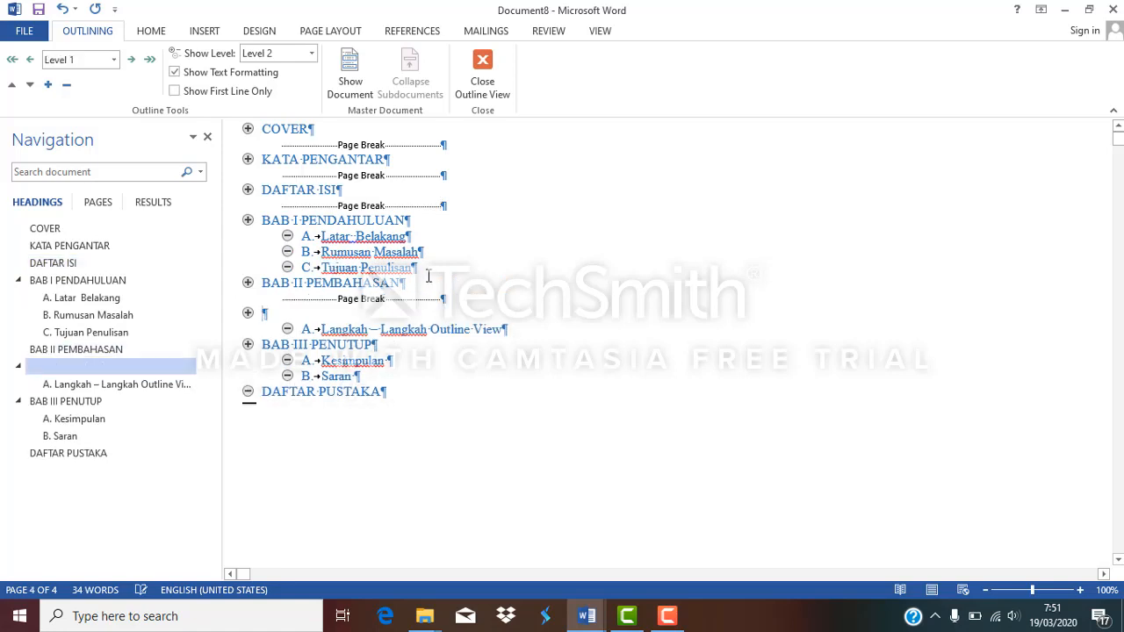
{"action": "key", "text": "BackSpace"}
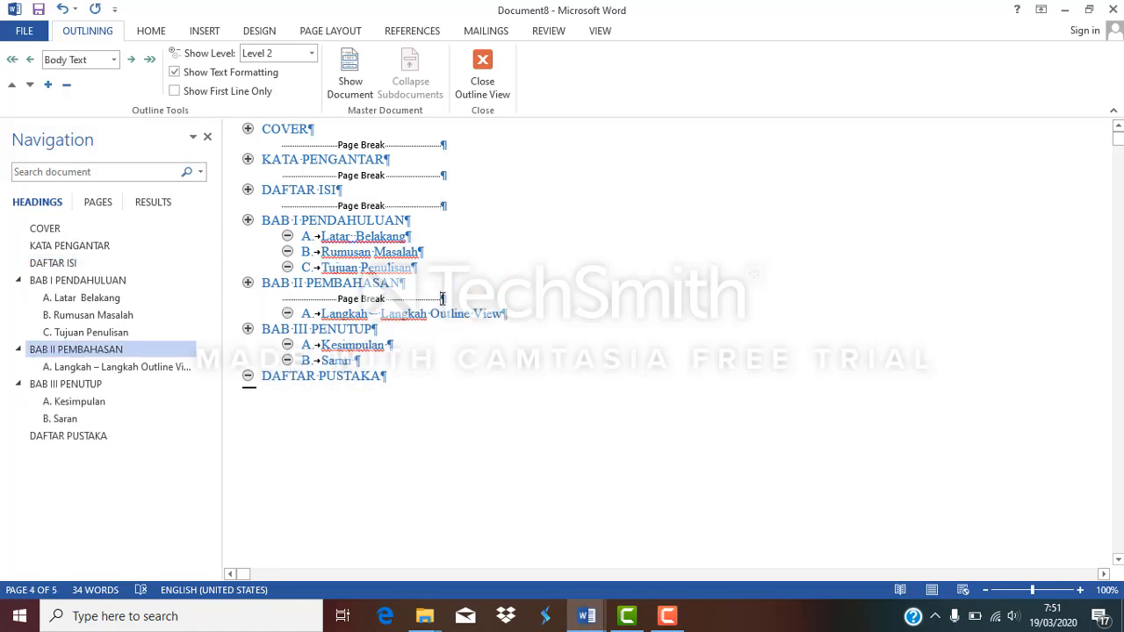
{"action": "left_click", "coordinate": [390, 299]}
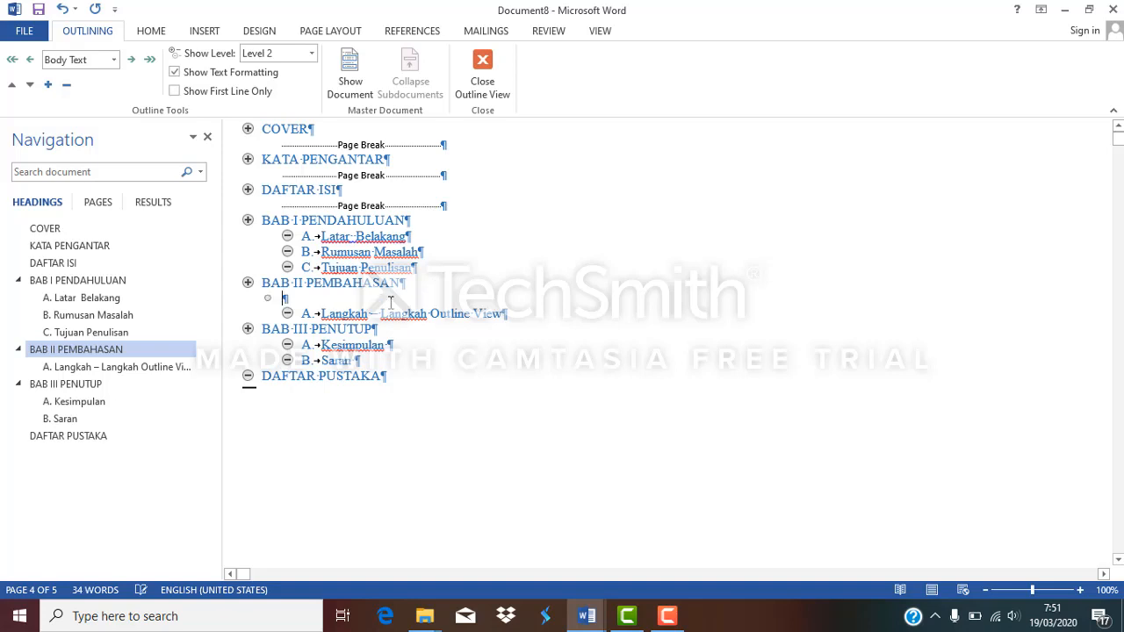
{"action": "key", "text": "BackSpace"}
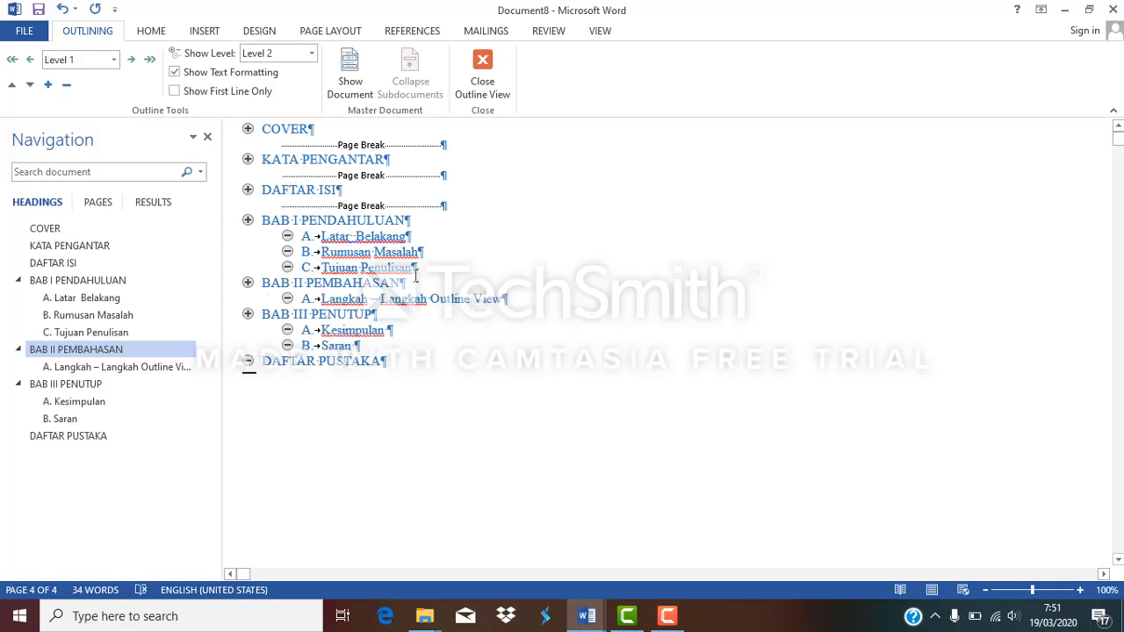
Insert page breaks after "C. Tujuan Penulisan" and "A. Langkah – Langkah Outline View", leaving no empty heading lines
{"action": "left_click", "coordinate": [424, 267]}
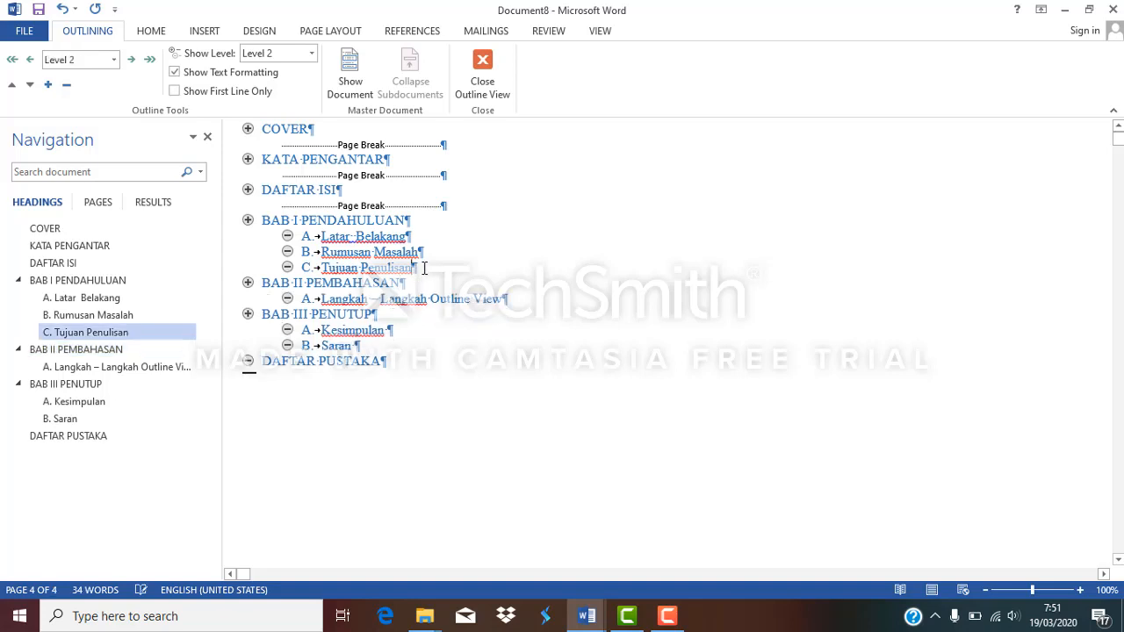
{"action": "key", "text": "Return"}
{"action": "key", "text": "BackSpace"}
{"action": "key", "text": "BackSpace"}
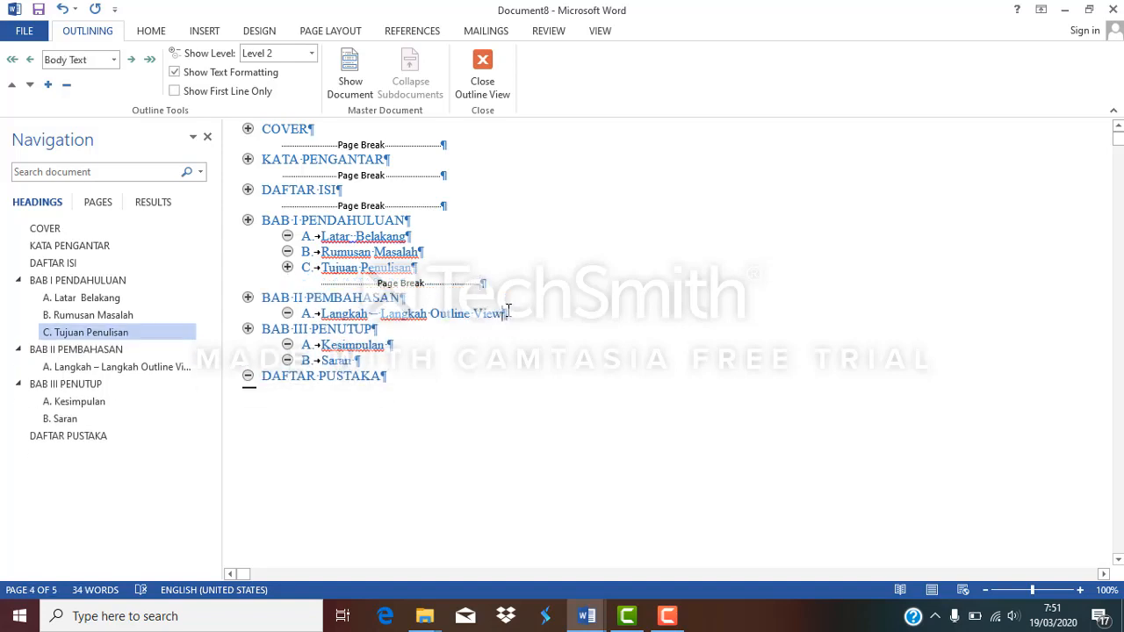
{"action": "left_click", "coordinate": [507, 313]}
{"action": "key", "text": "Return"}
{"action": "key", "text": "BackSpace"}
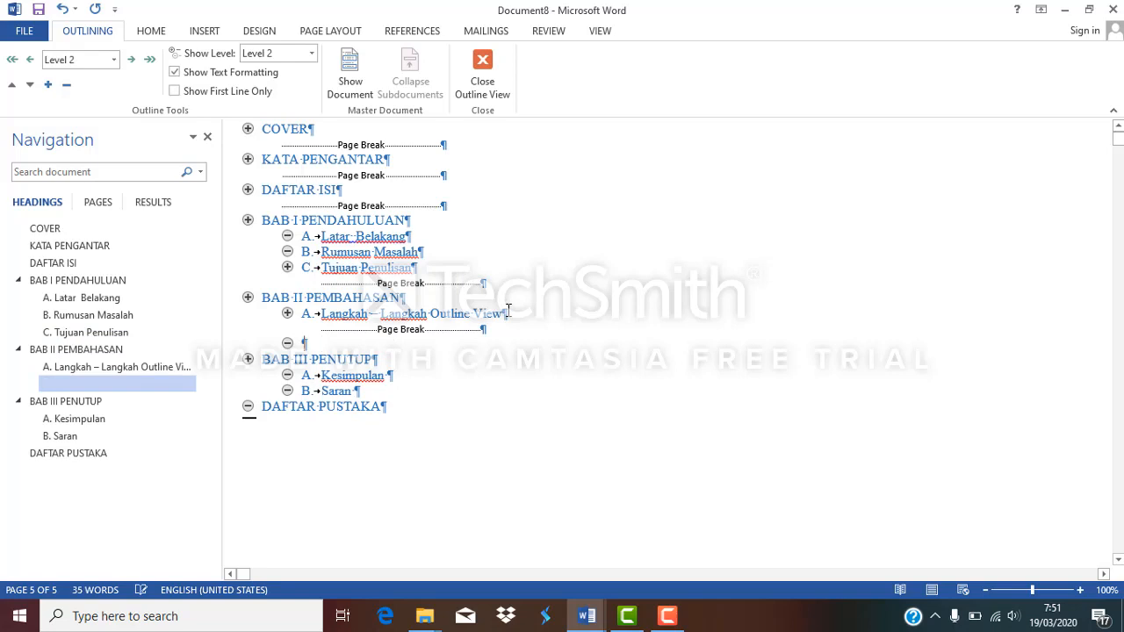
{"action": "key", "text": "ctrl+Return"}
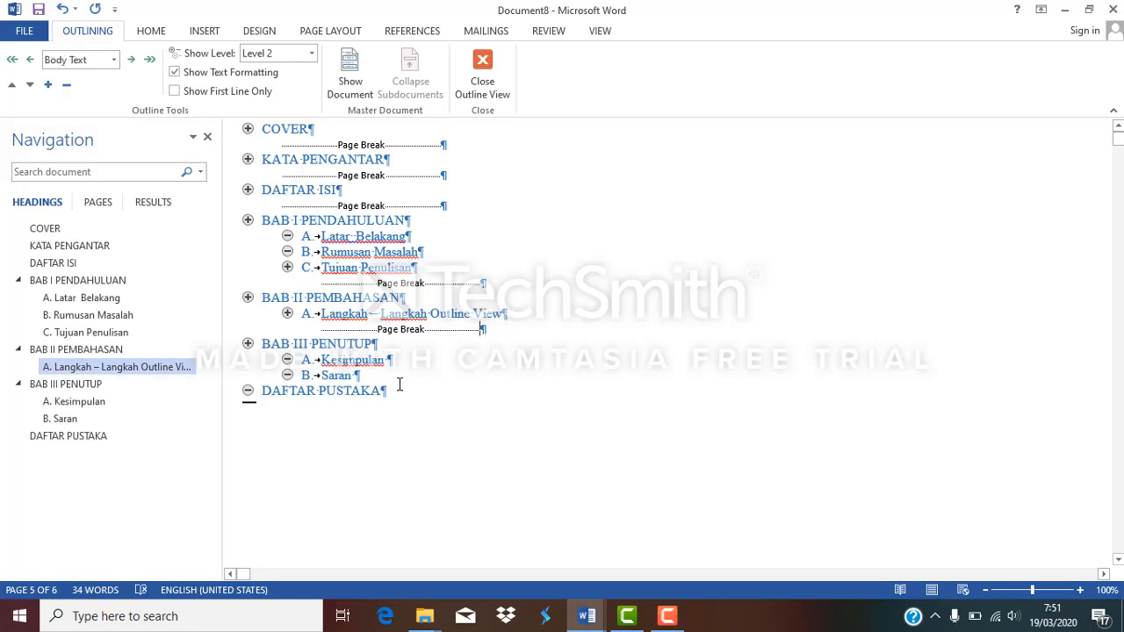
Insert a page break after "B. Saran" and remove the extra lettered line before "DAFTAR PUSTAKA"
{"action": "left_click", "coordinate": [399, 382]}
{"action": "key", "text": "Return"}
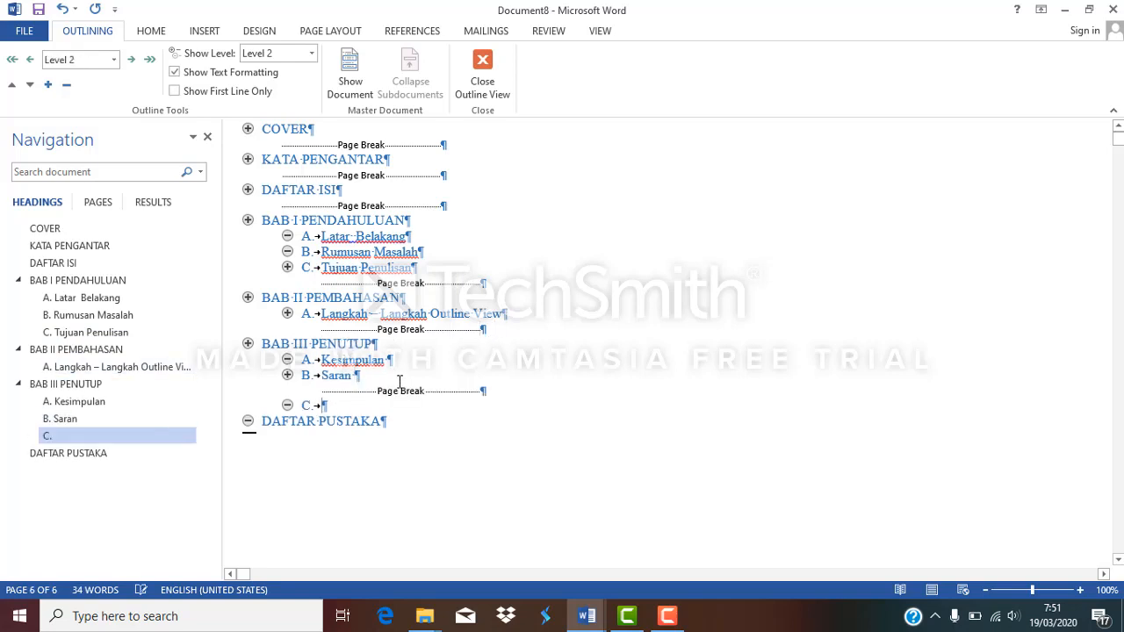
{"action": "key", "text": "BackSpace"}
{"action": "key", "text": "ctrl+Return"}
{"action": "key", "text": "BackSpace"}
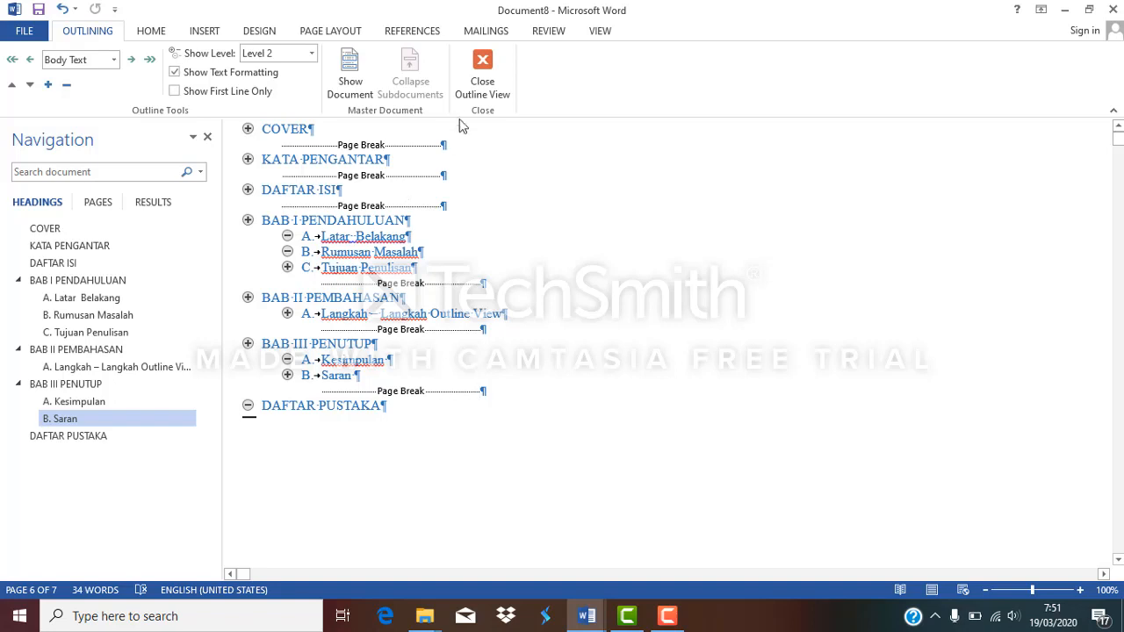
Close Outline view and set the font color of the whole document to Automatic
{"action": "left_click", "coordinate": [482, 75]}
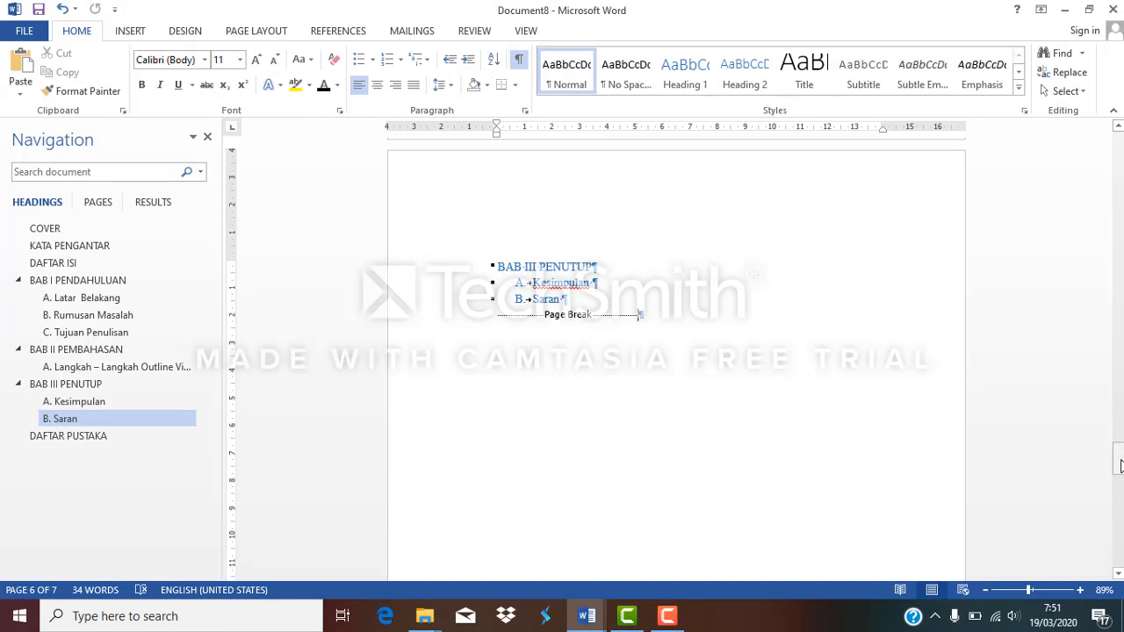
{"action": "left_click_drag", "start_coordinate": [1118, 468], "coordinate": [1117, 469]}
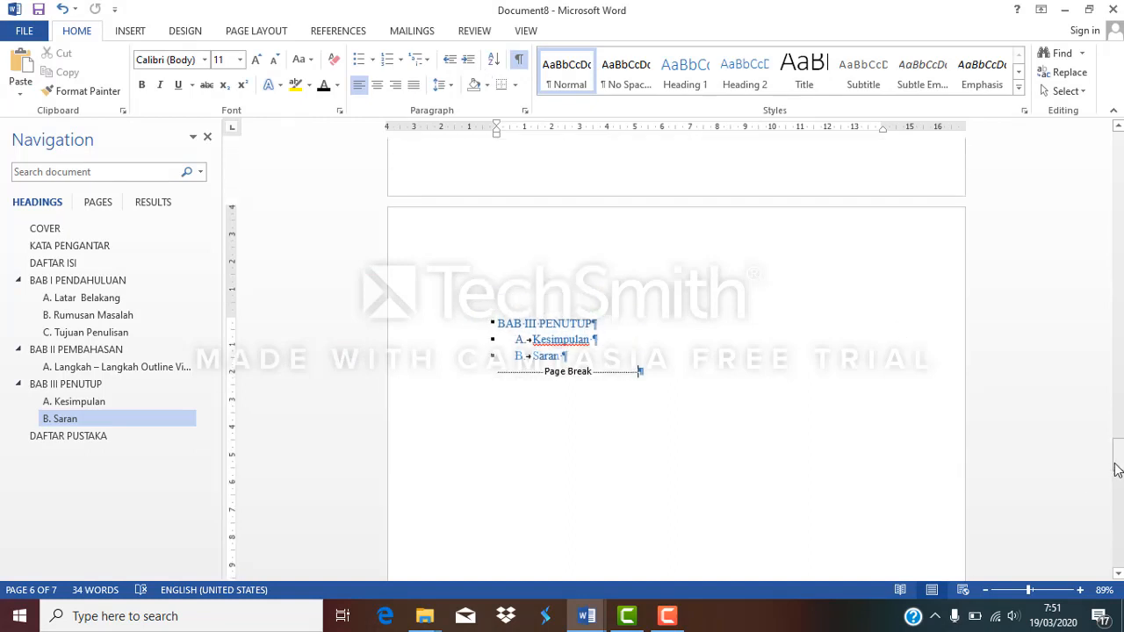
{"action": "key", "text": "ctrl+a"}
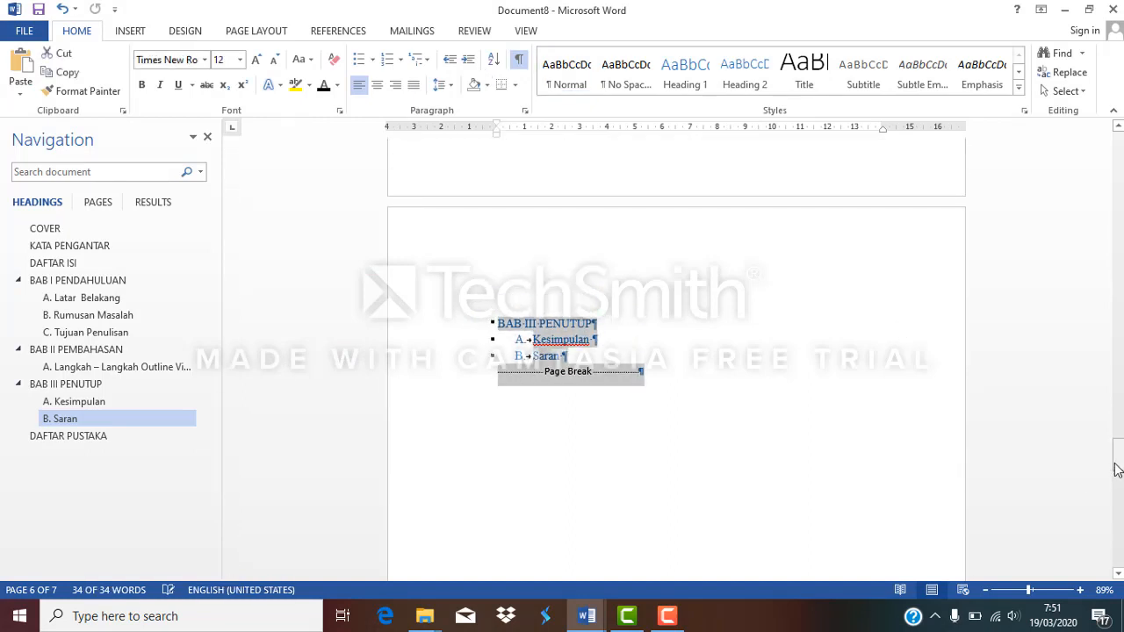
{"action": "left_click", "coordinate": [338, 85]}
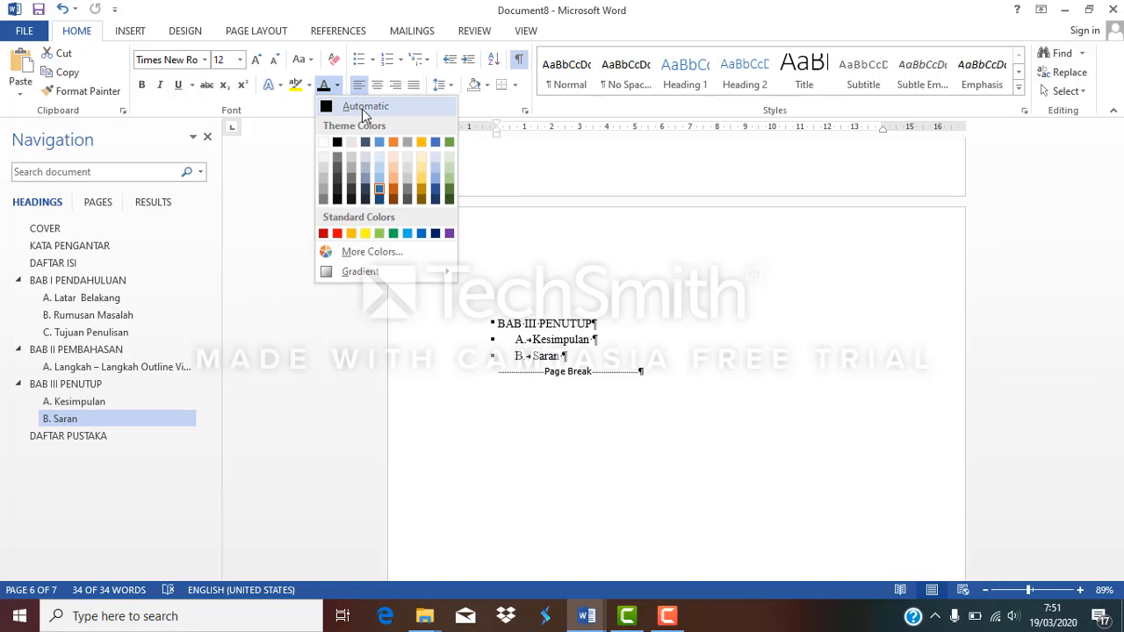
{"action": "left_click", "coordinate": [361, 108]}
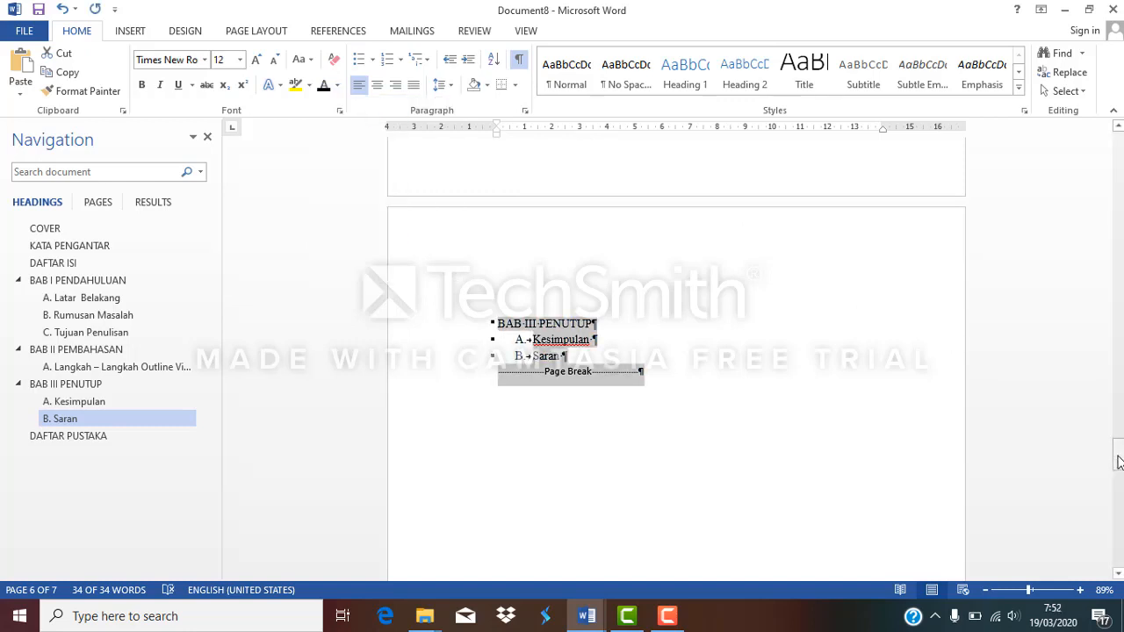
Go to the "COVER" heading and check its page in the new document
{"action": "left_click", "coordinate": [185, 230]}
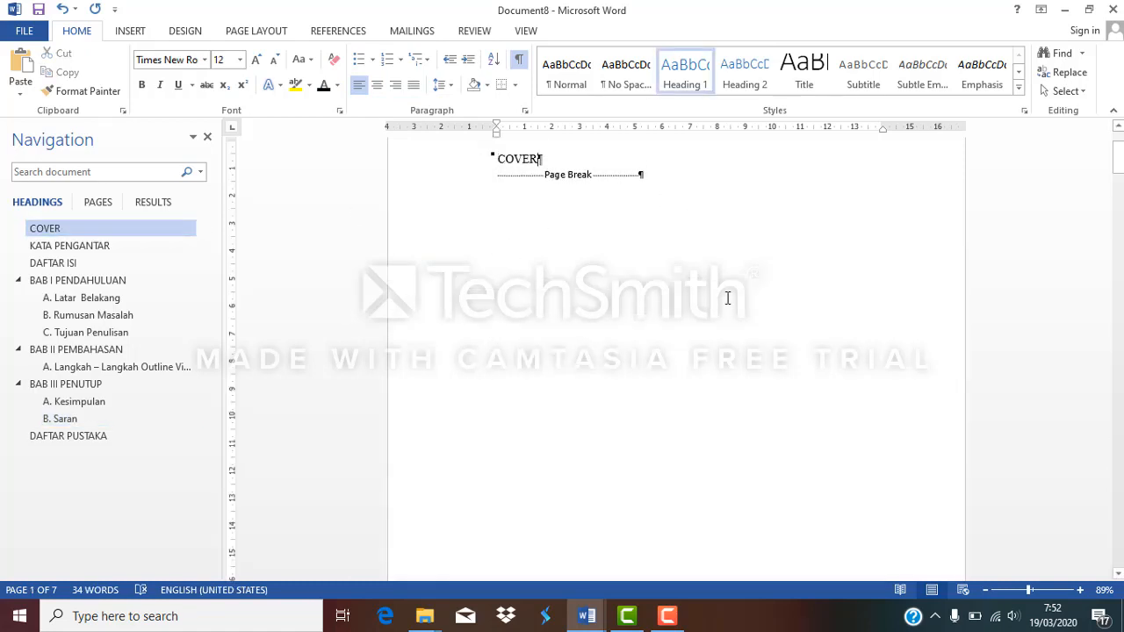
{"action": "mouse_move", "coordinate": [1118, 158]}
{"action": "left_mouse_down"}
{"action": "mouse_move", "coordinate": [1119, 283]}
{"action": "mouse_move", "coordinate": [1118, 149]}
{"action": "left_mouse_up"}
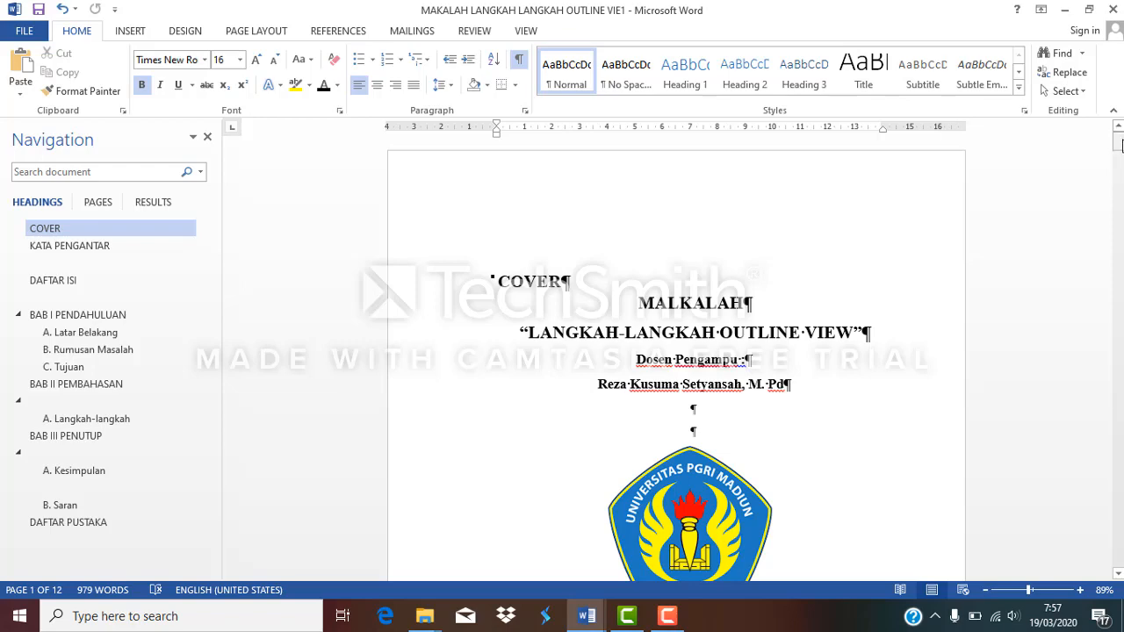
Review the paper's opening pages heading by heading, from COVER, KATA PENGANTAR and DAFTAR ISI through the subsections of BAB I PENDAHULUAN
{"action": "mouse_move", "coordinate": [1119, 145]}
{"action": "left_mouse_down"}
{"action": "mouse_move", "coordinate": [1120, 225]}
{"action": "mouse_move", "coordinate": [1118, 128]}
{"action": "left_mouse_up"}
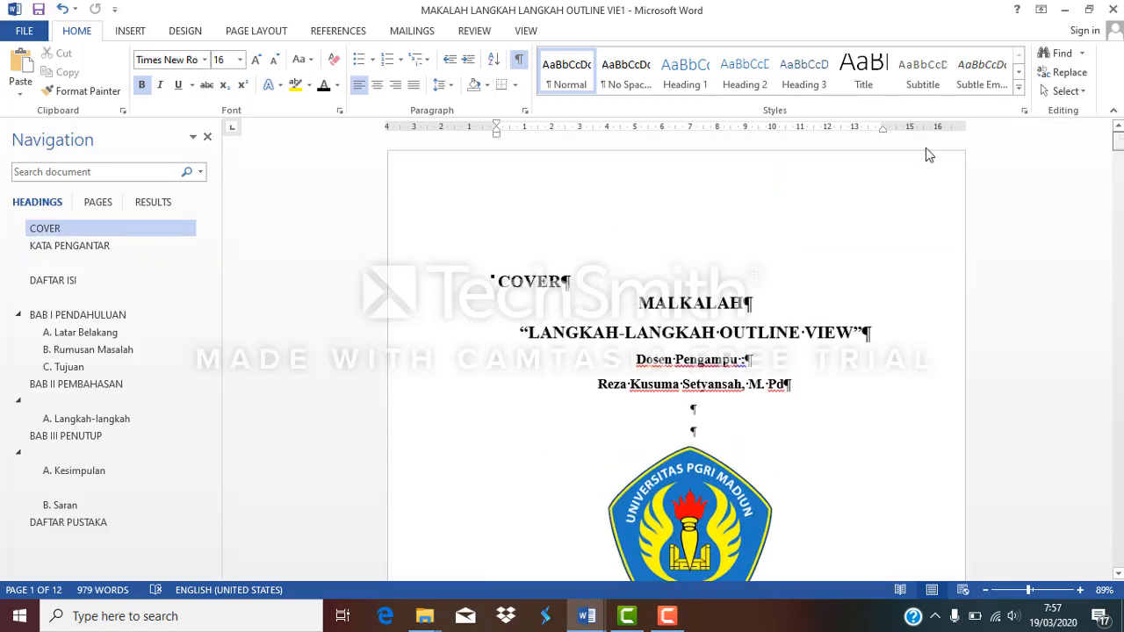
{"action": "left_click", "coordinate": [159, 248]}
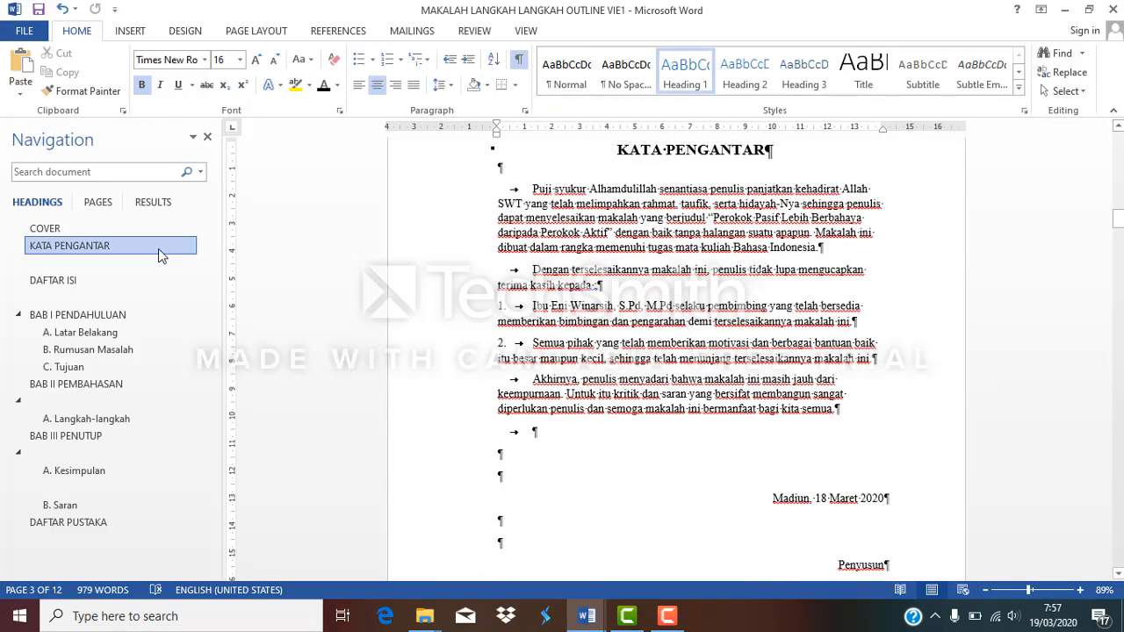
{"action": "left_click", "coordinate": [148, 277]}
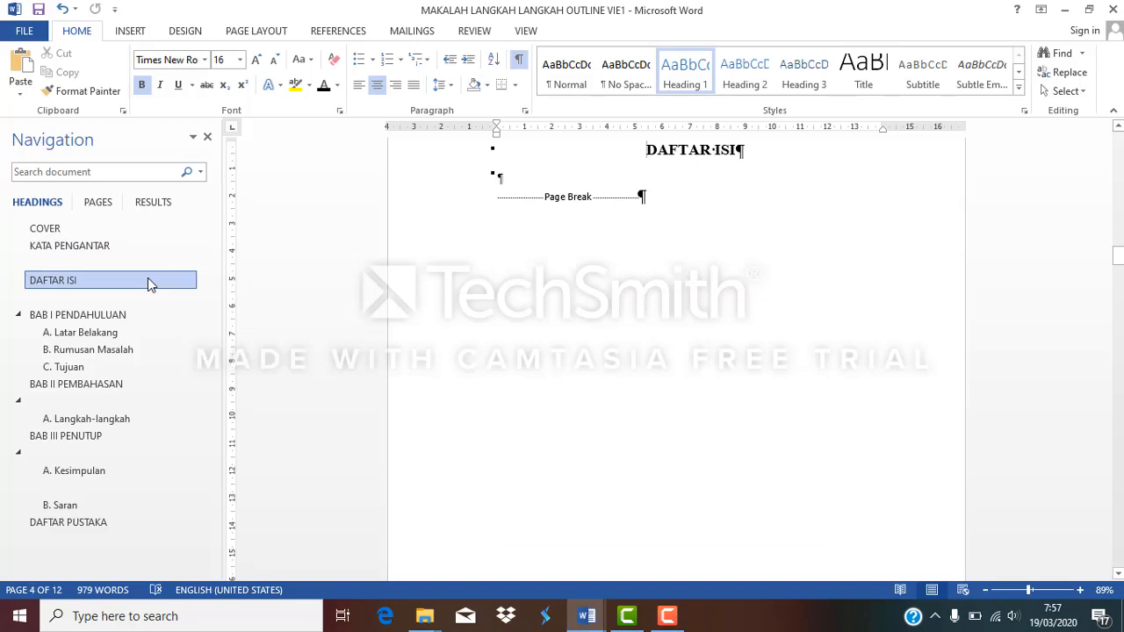
{"action": "left_click", "coordinate": [120, 321]}
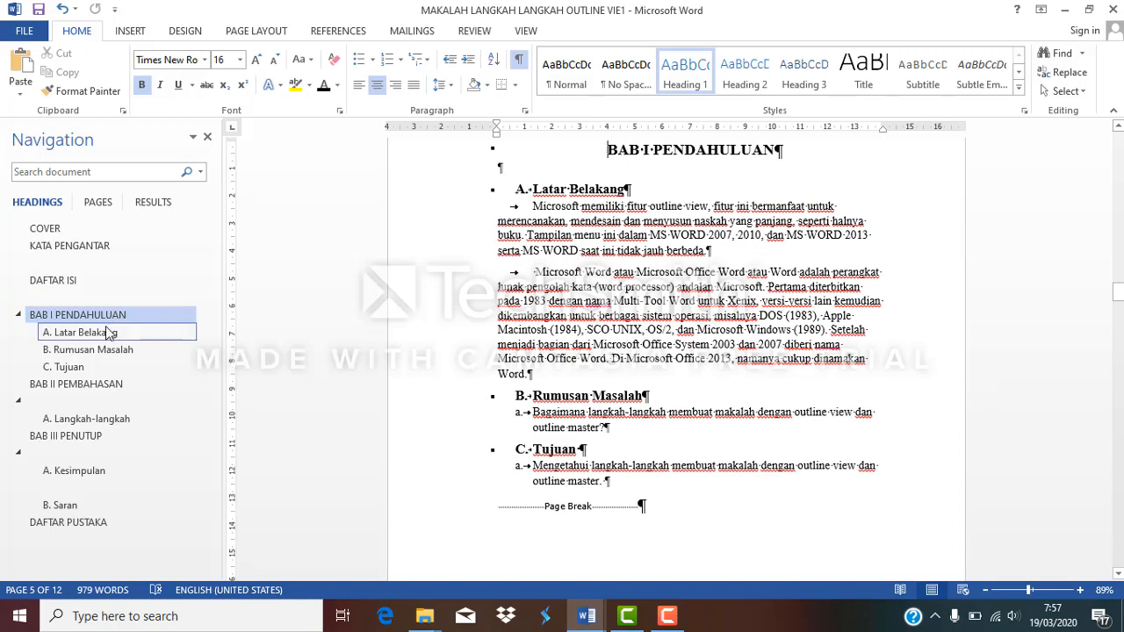
{"action": "left_click", "coordinate": [110, 332]}
{"action": "left_click", "coordinate": [107, 352]}
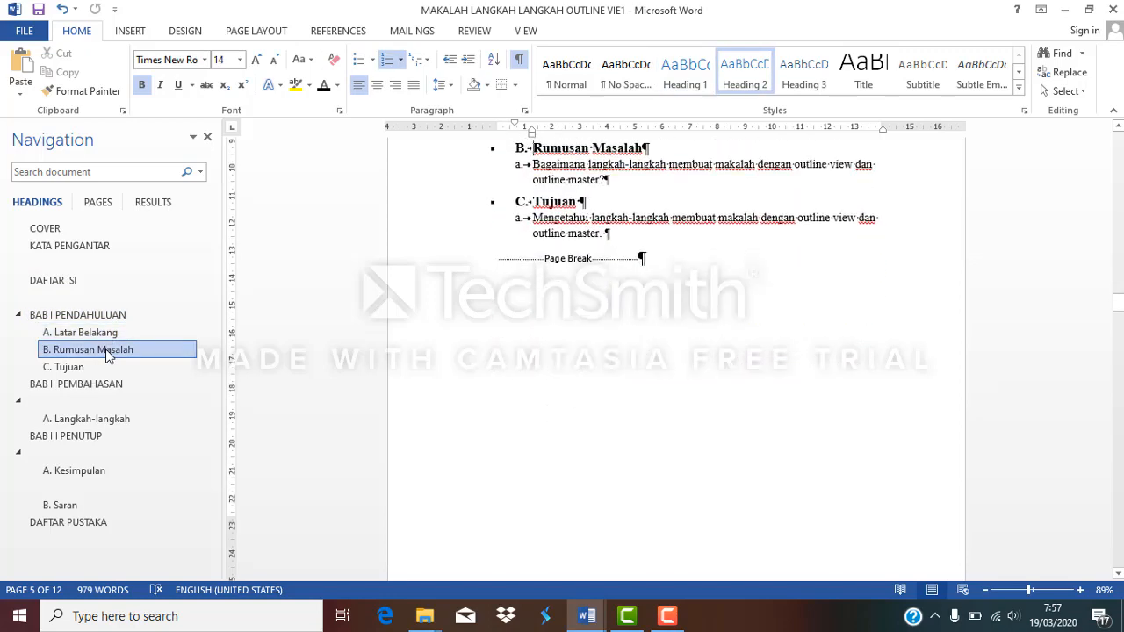
{"action": "left_click", "coordinate": [94, 365]}
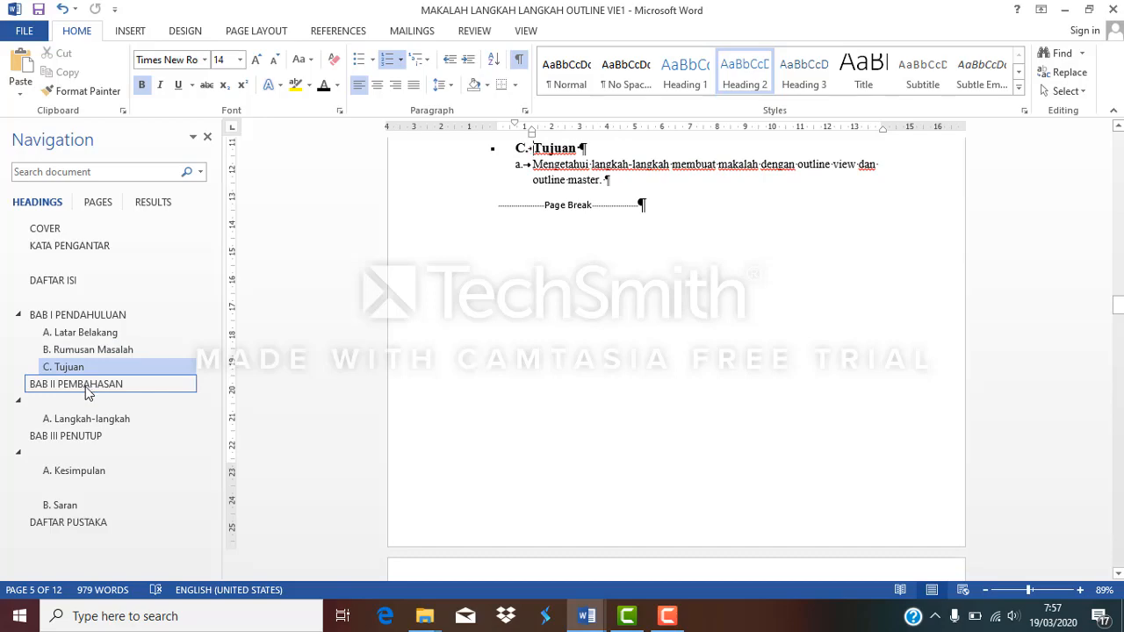
Check the pages of BAB II PEMBAHASAN, BAB III PENUTUP with its subsections, and DAFTAR PUSTAKA, then return to COVER and look over the opening pages
{"action": "left_click", "coordinate": [87, 386]}
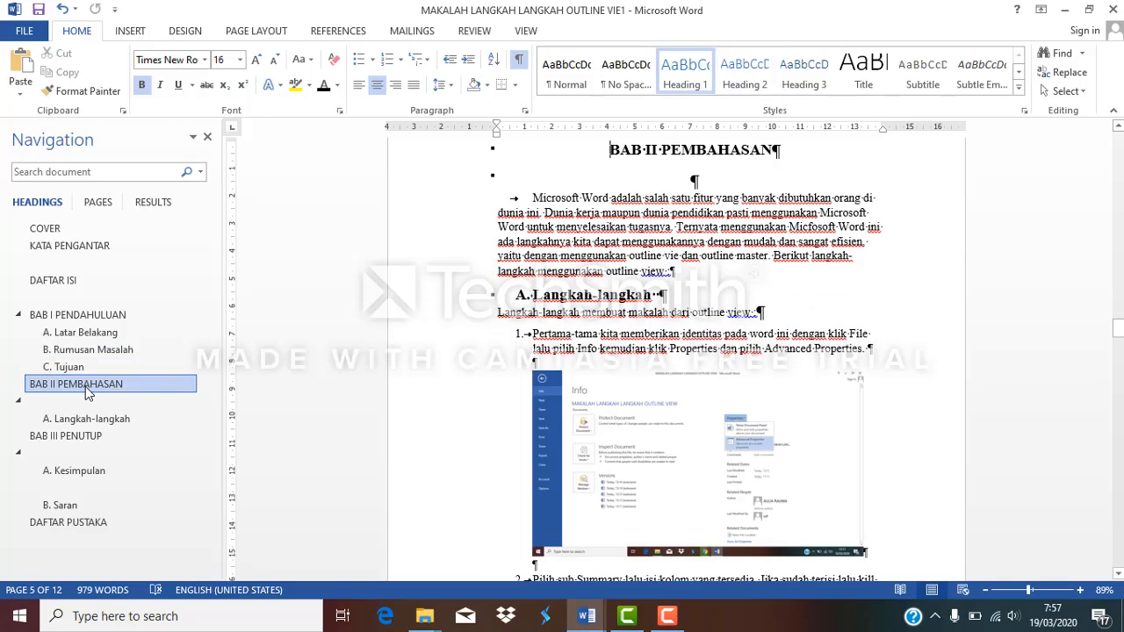
{"action": "left_click", "coordinate": [76, 422]}
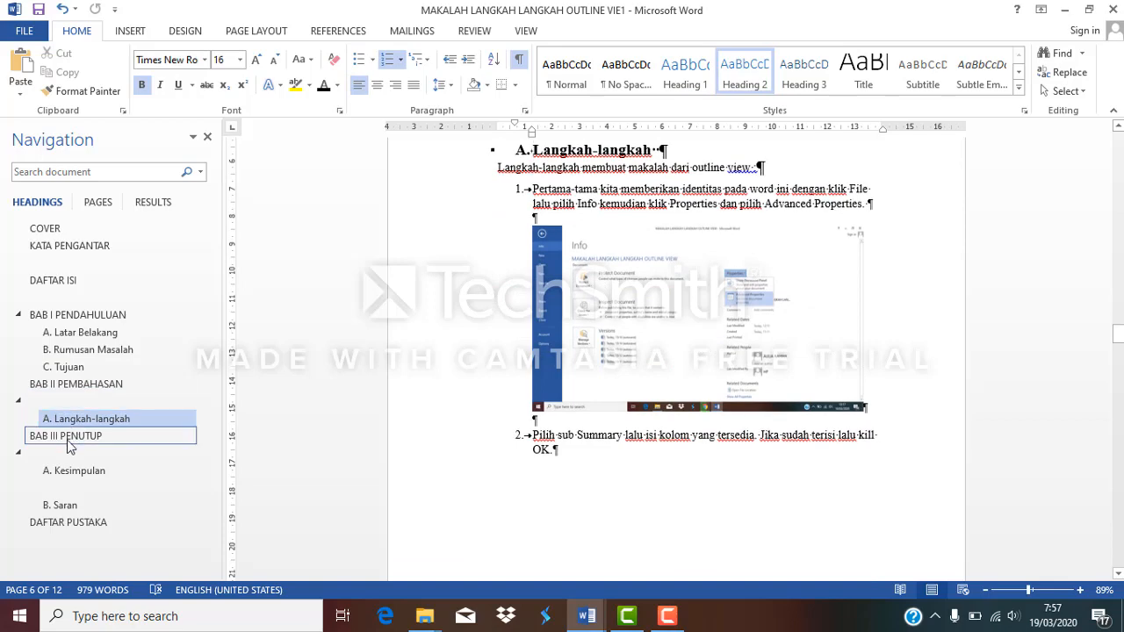
{"action": "left_click", "coordinate": [69, 443]}
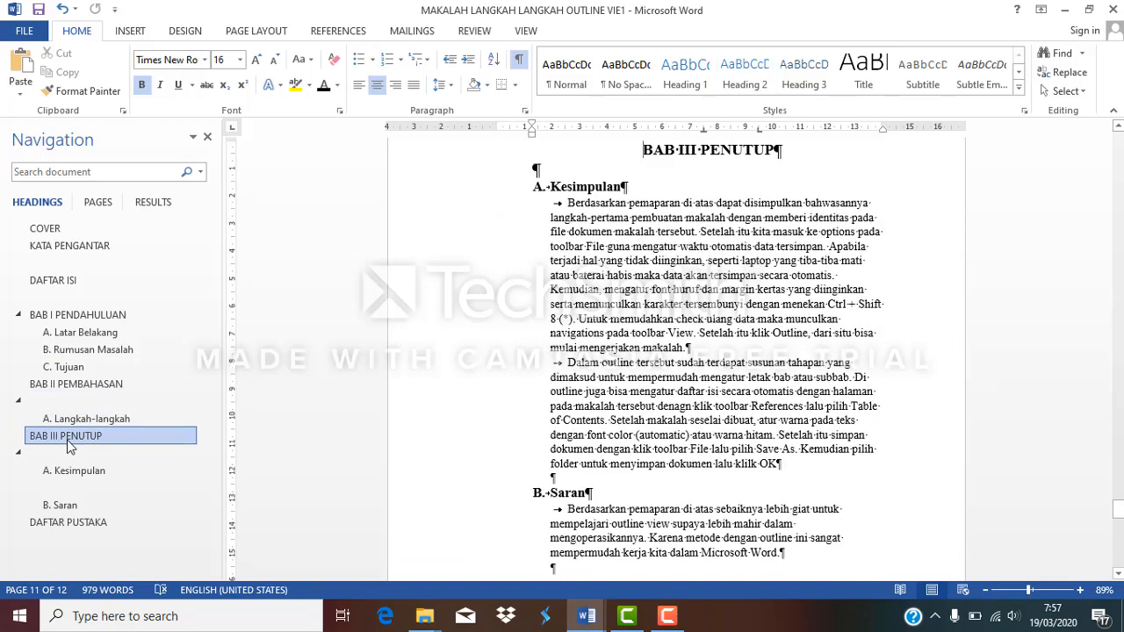
{"action": "left_click", "coordinate": [54, 474]}
{"action": "left_click", "coordinate": [52, 507]}
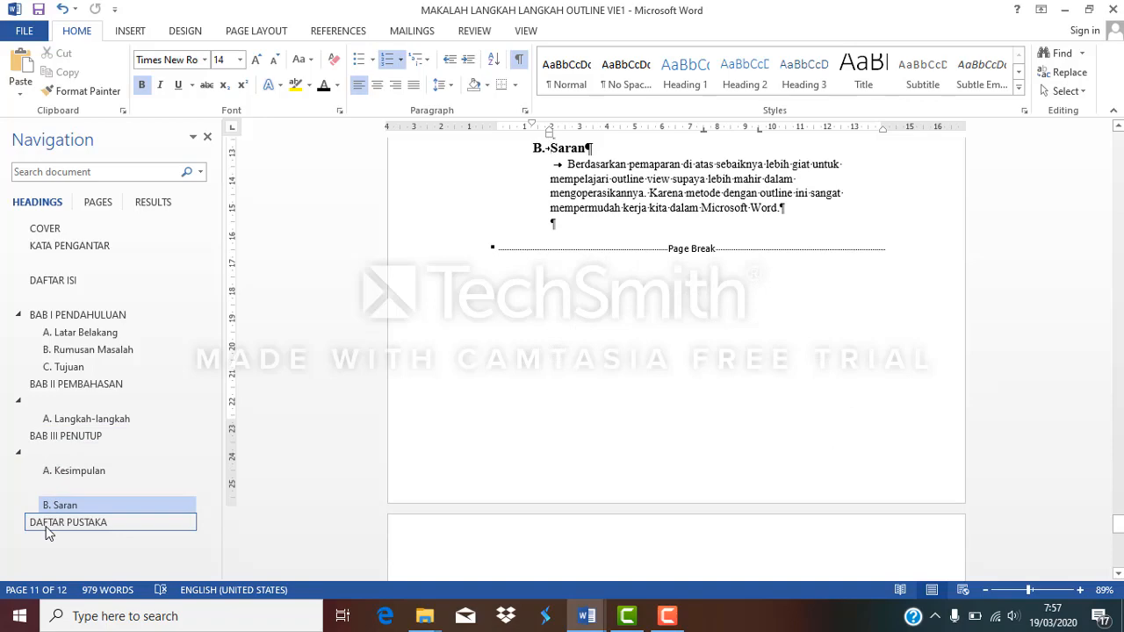
{"action": "left_click", "coordinate": [48, 525]}
{"action": "left_click", "coordinate": [53, 228]}
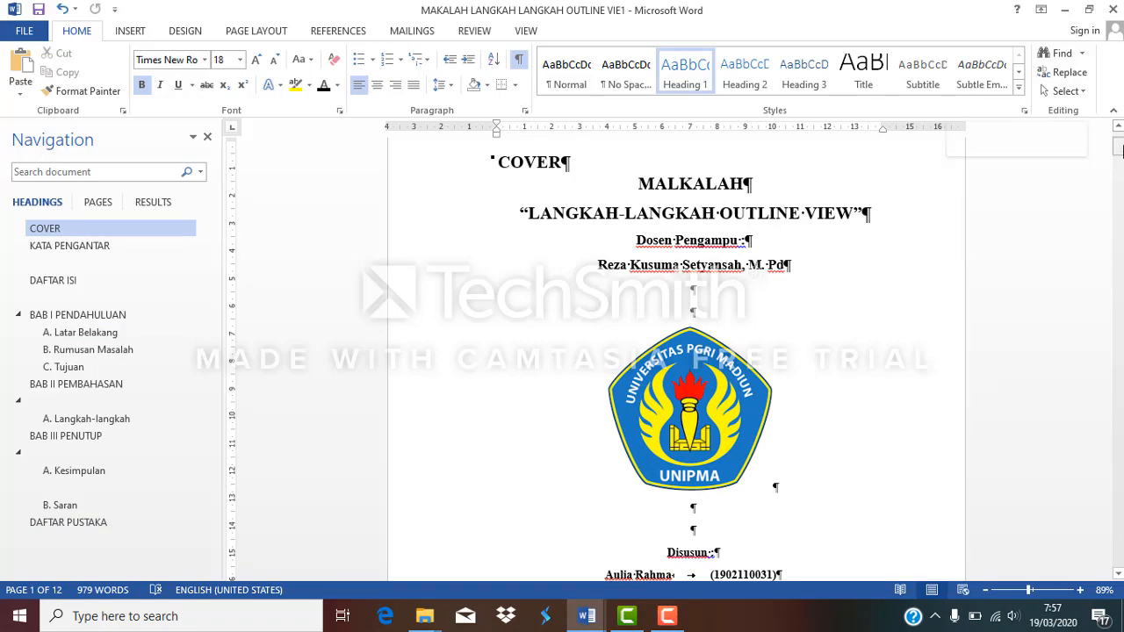
{"action": "left_click_drag", "start_coordinate": [1117, 150], "coordinate": [1118, 205]}
Insert an Automatic Table 2 table of contents on a new line below the "DAFTAR ISI" heading
{"action": "left_click", "coordinate": [168, 289]}
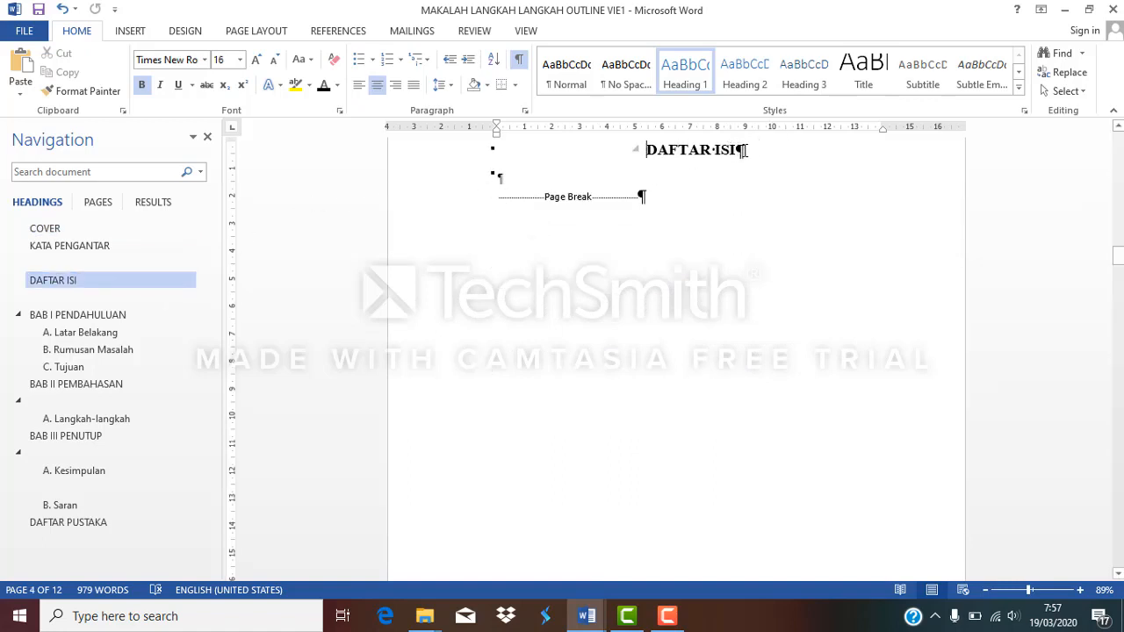
{"action": "left_click", "coordinate": [738, 151]}
{"action": "key", "text": "Return"}
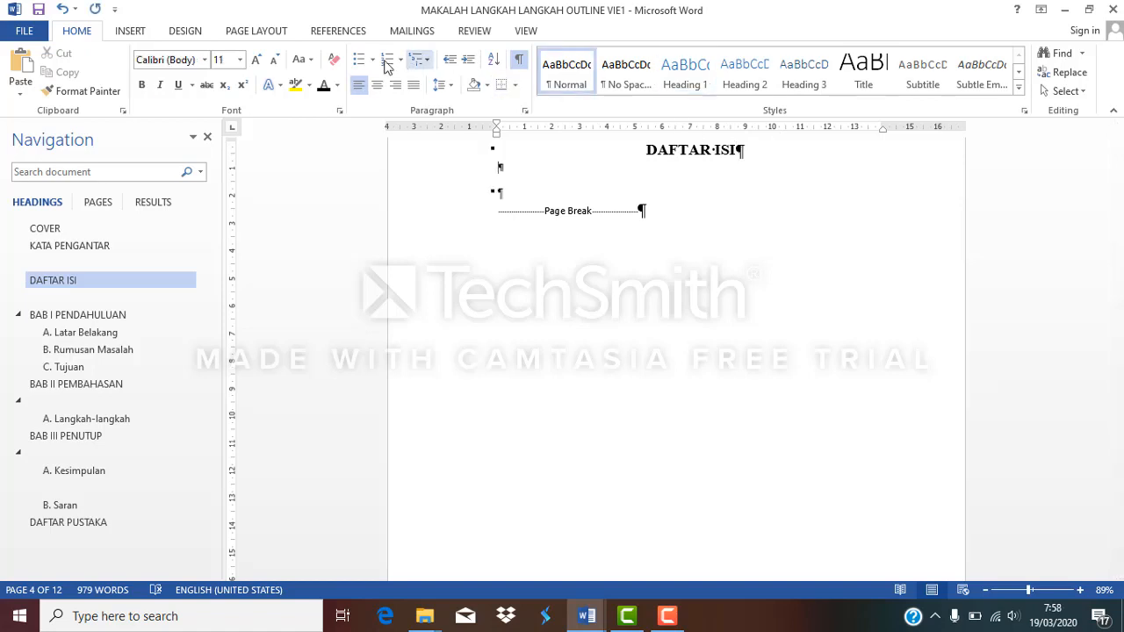
{"action": "left_click", "coordinate": [341, 34]}
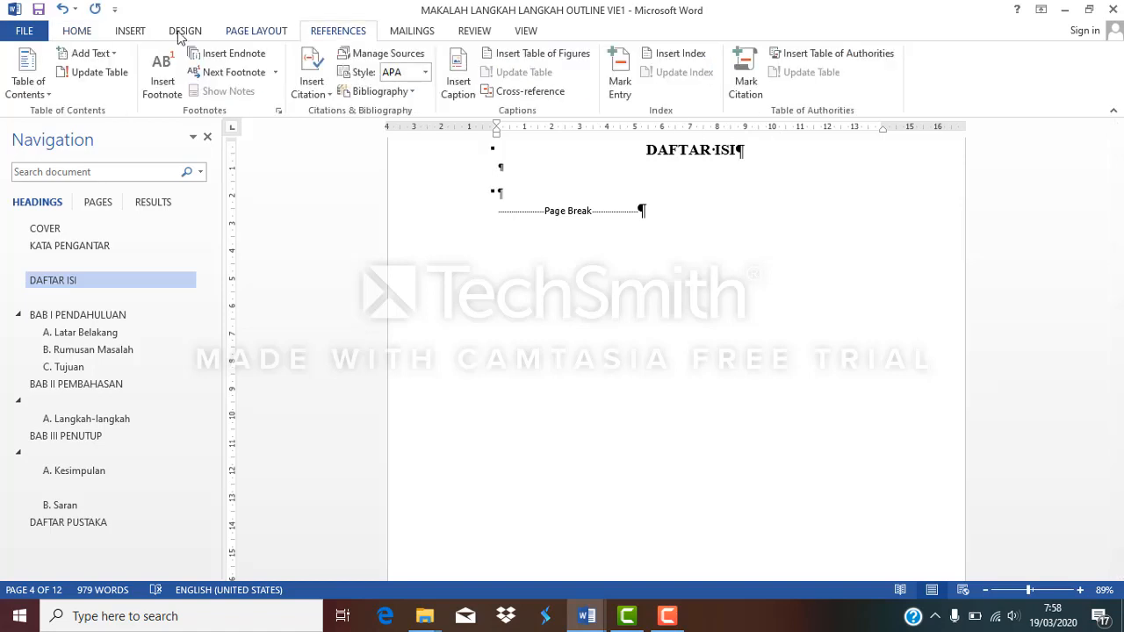
{"action": "left_click", "coordinate": [45, 94]}
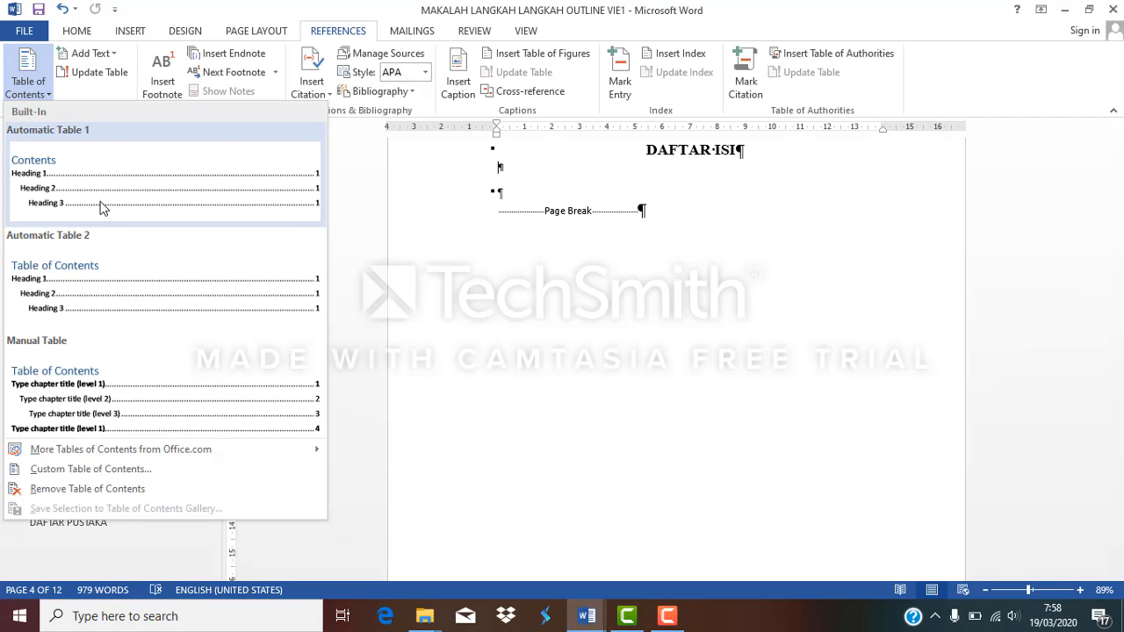
{"action": "left_click", "coordinate": [99, 278]}
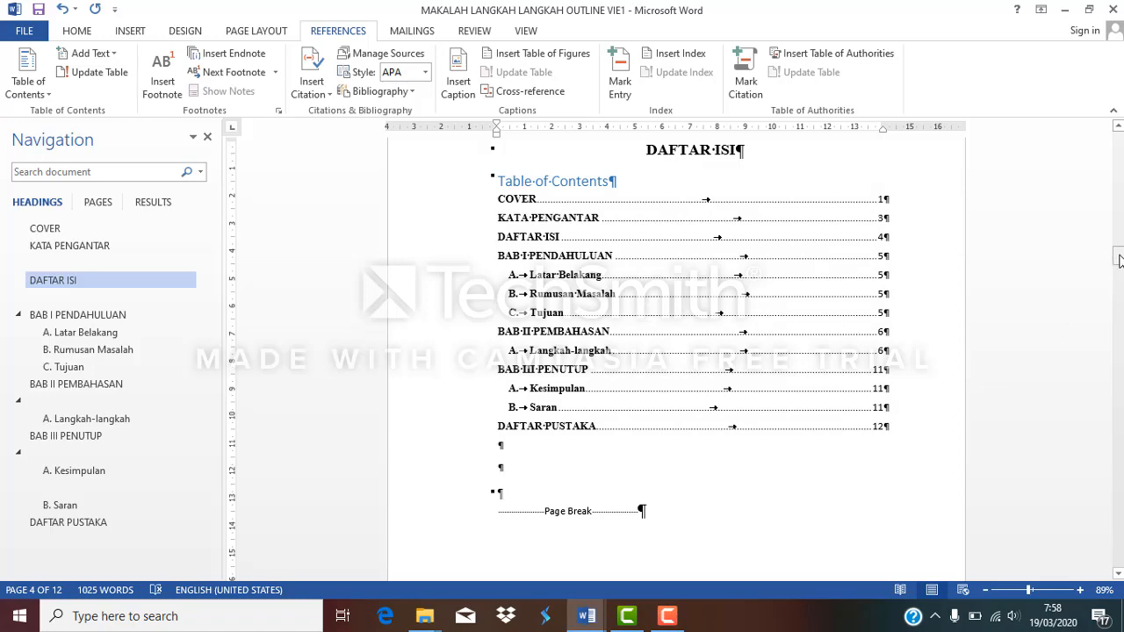
Add page numbers at the bottom of the pages in the Plain Number 3 style and close footer editing
{"action": "mouse_move", "coordinate": [1120, 260]}
{"action": "left_mouse_down"}
{"action": "mouse_move", "coordinate": [1118, 221]}
{"action": "mouse_move", "coordinate": [1120, 274]}
{"action": "left_mouse_up"}
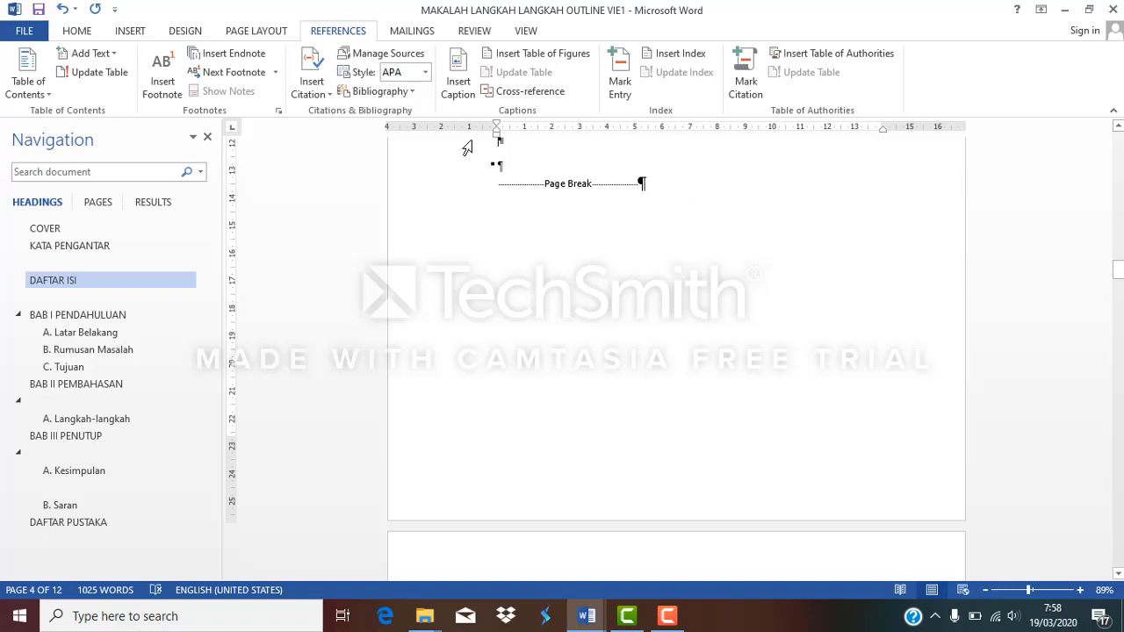
{"action": "left_click", "coordinate": [130, 32]}
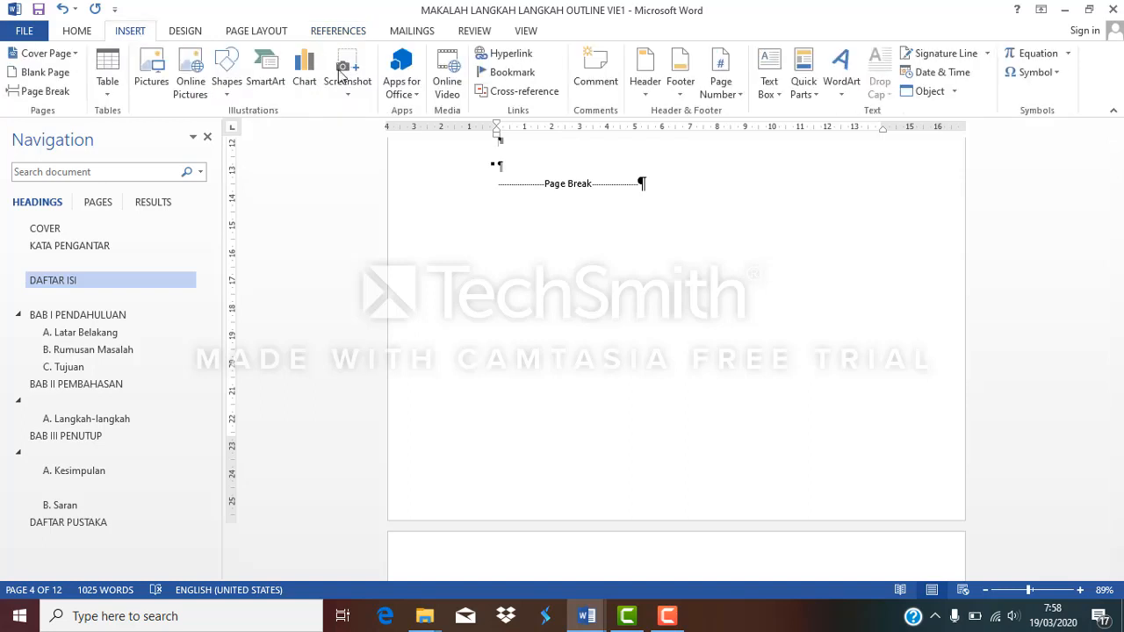
{"action": "left_click", "coordinate": [733, 103]}
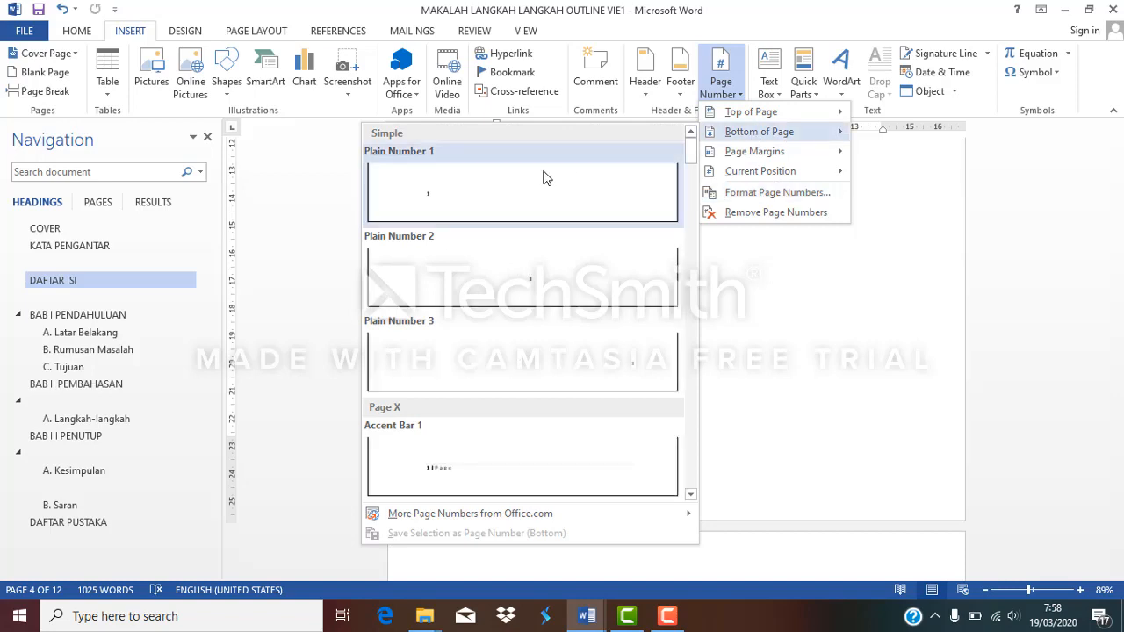
{"action": "left_click", "coordinate": [551, 367]}
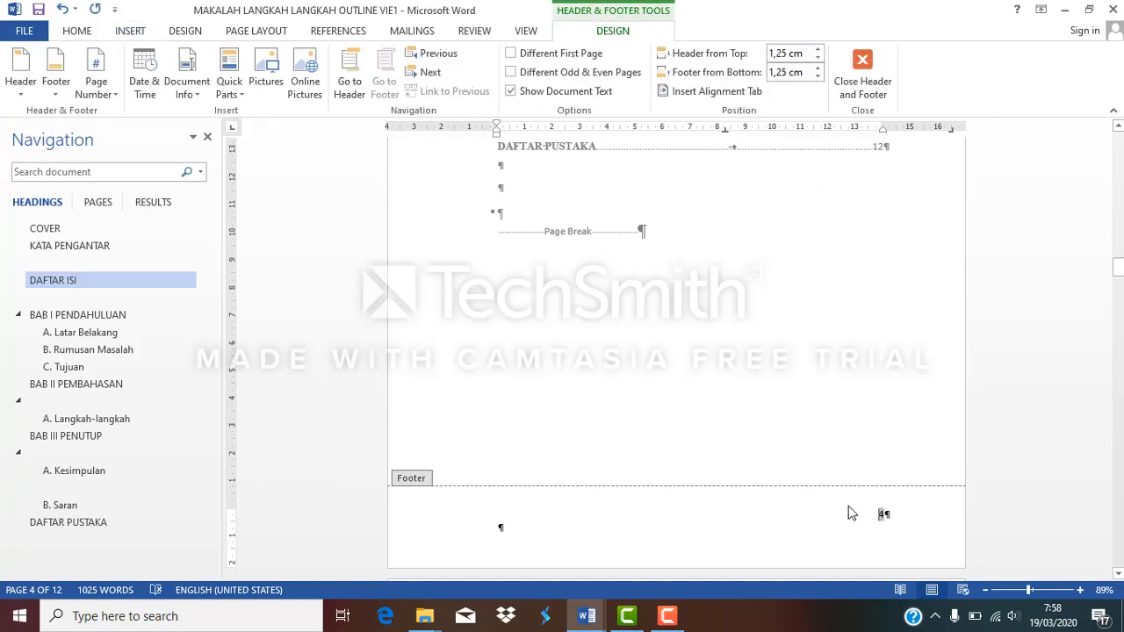
{"action": "left_click", "coordinate": [906, 521]}
{"action": "left_click_drag", "start_coordinate": [1118, 267], "coordinate": [1119, 250]}
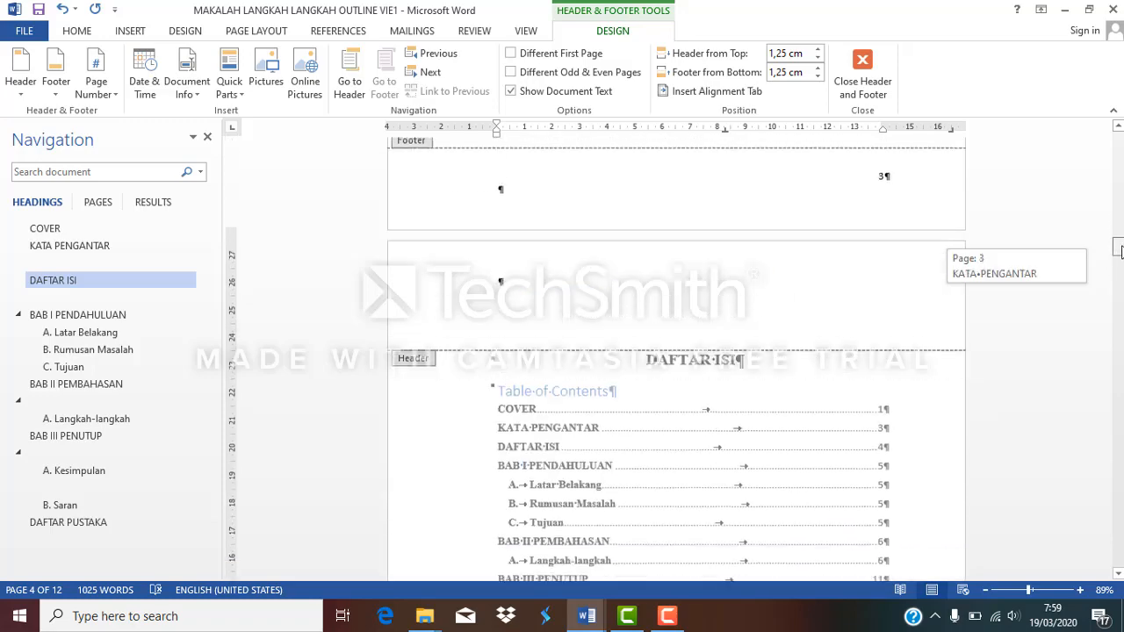
{"action": "left_click", "coordinate": [865, 79]}
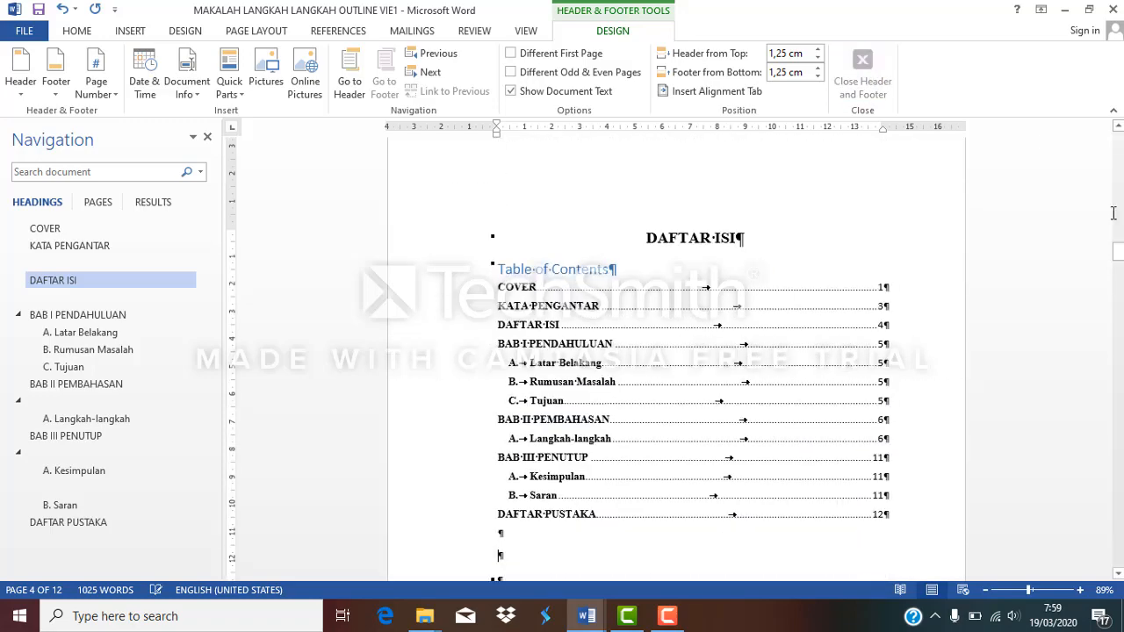
Save the paper to drive E: as a Word Document named "MAKALAH LANGKAH LANGKAH OUTLINE VIE1"
{"action": "left_click_drag", "start_coordinate": [1119, 251], "coordinate": [1118, 143]}
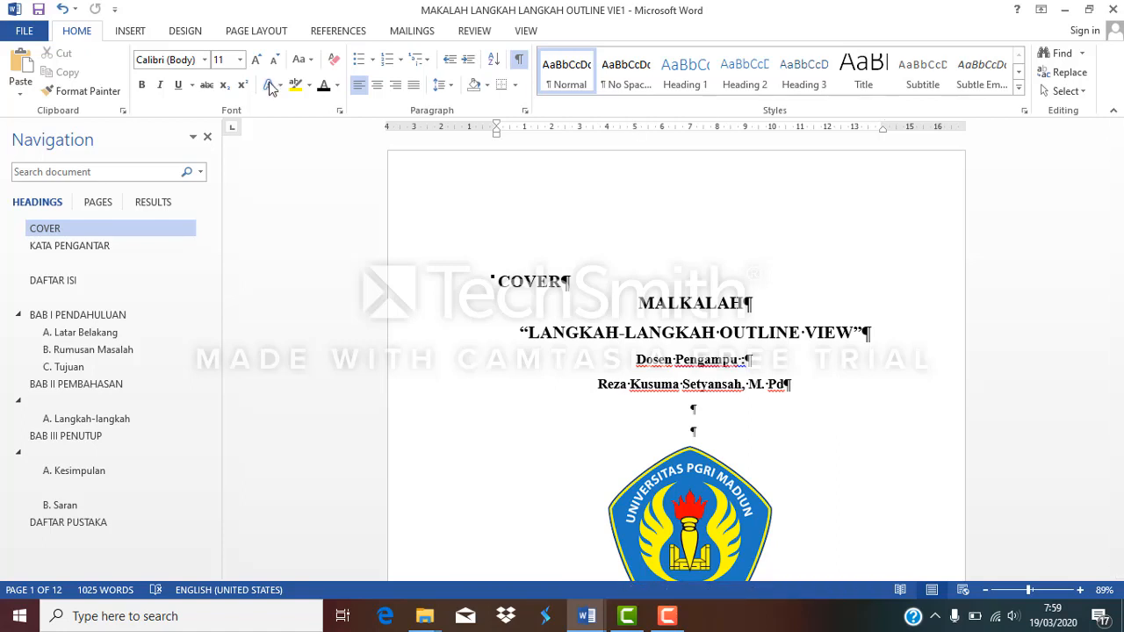
{"action": "left_click", "coordinate": [16, 33]}
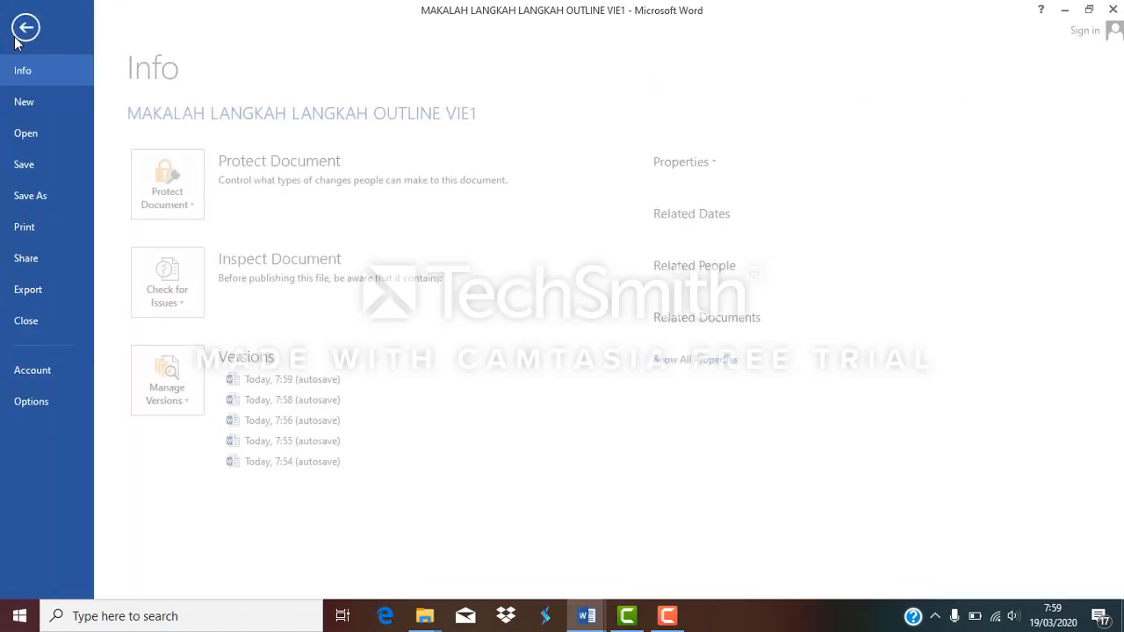
{"action": "left_click", "coordinate": [36, 193]}
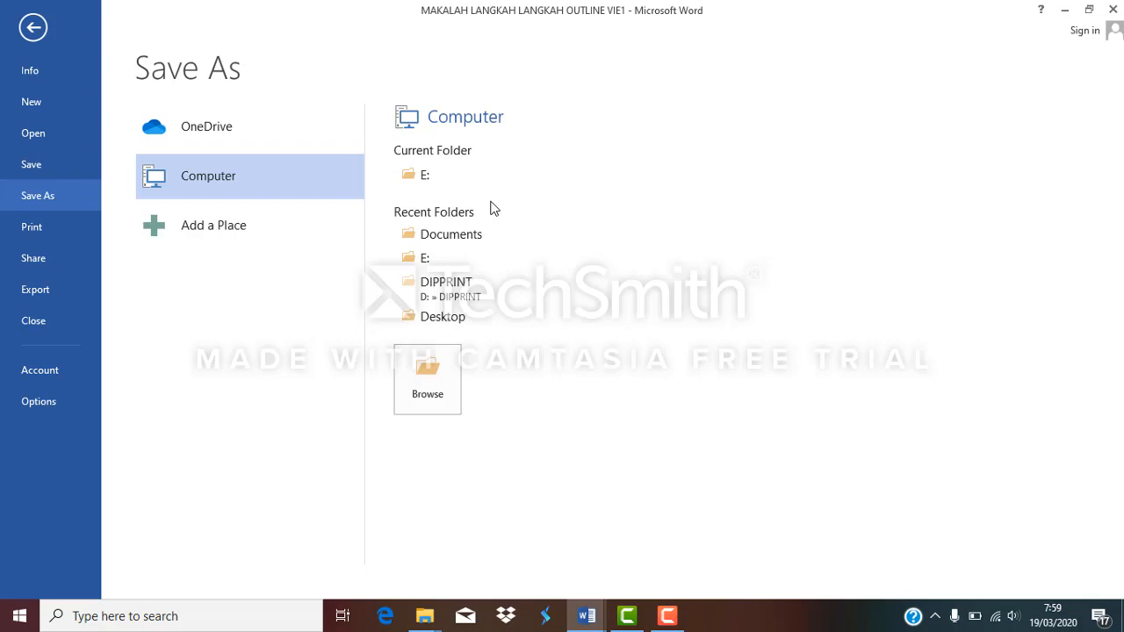
{"action": "left_click", "coordinate": [421, 179]}
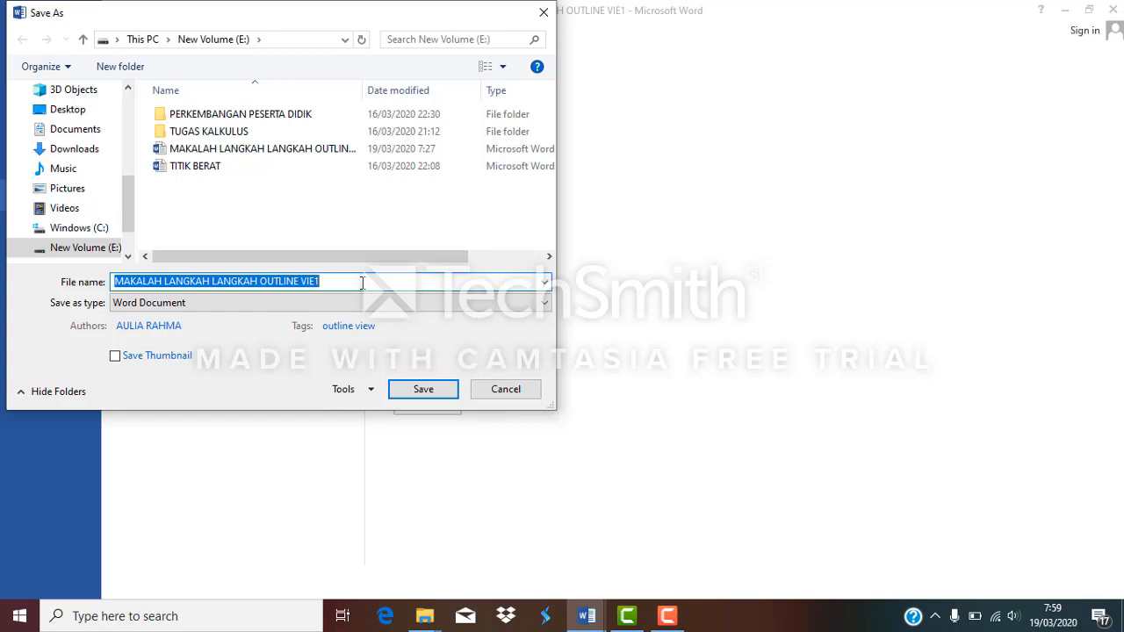
{"action": "left_click", "coordinate": [424, 390]}
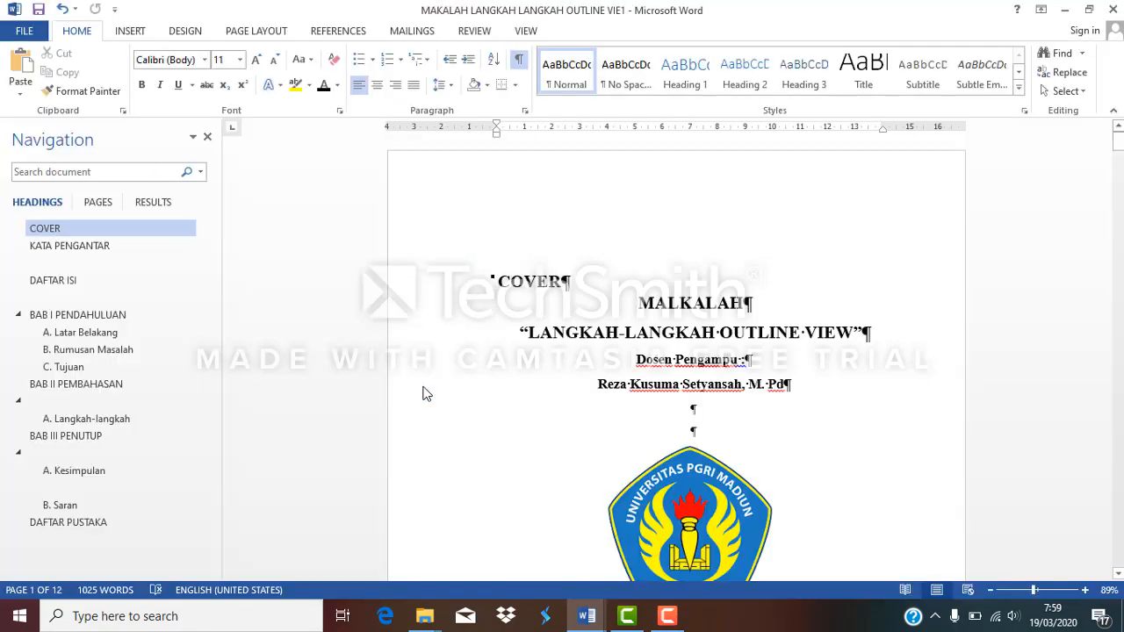